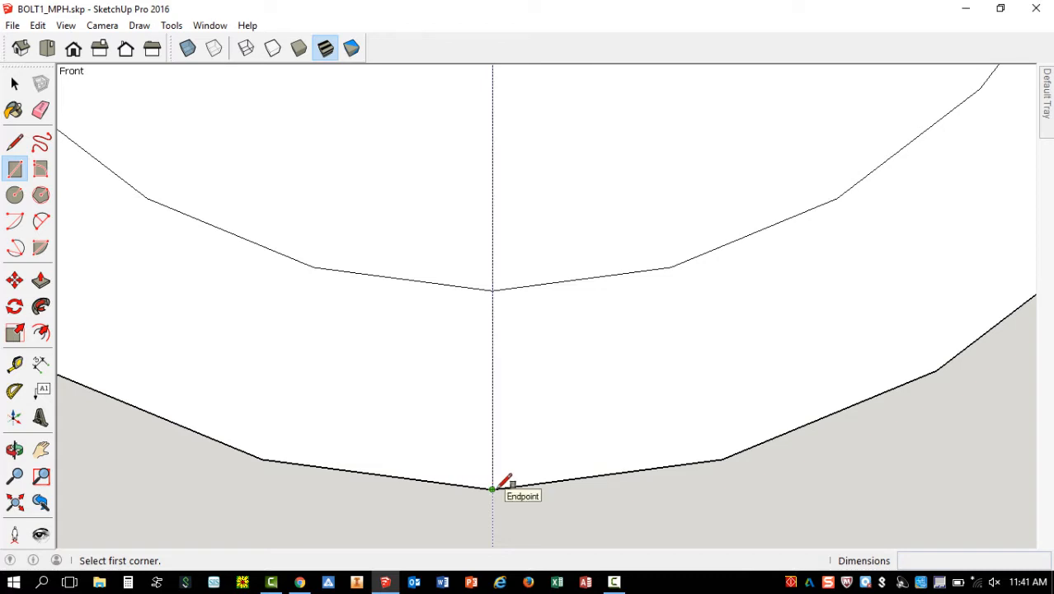
Draw a 15 mm by 2 mm rectangle extending rightward from the lowest endpoint of the outer circle.
click(493, 489)
scroll(495, 486, down, 5)
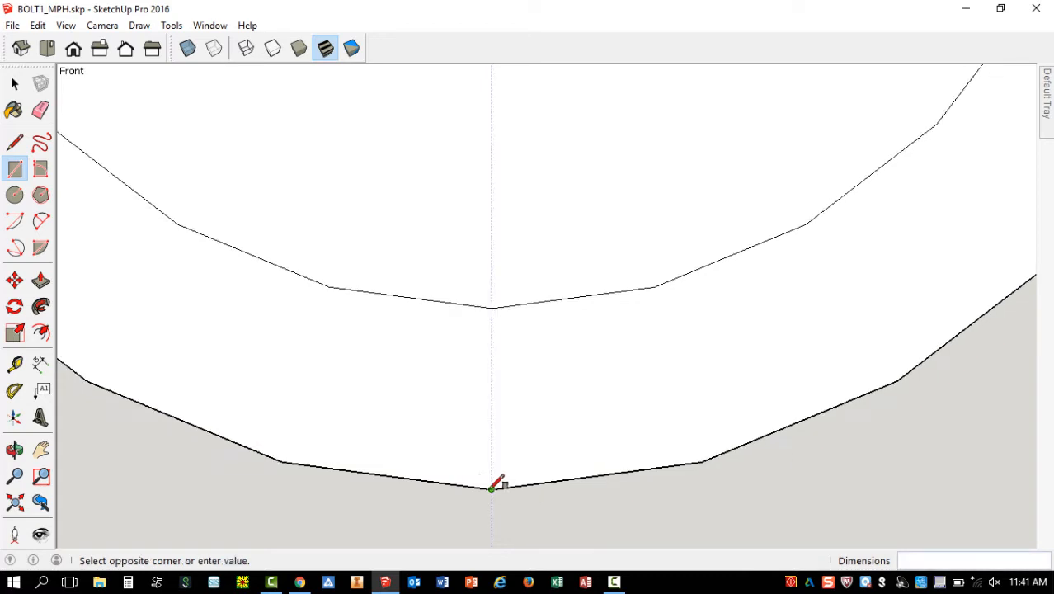
scroll(422, 465, down, 5)
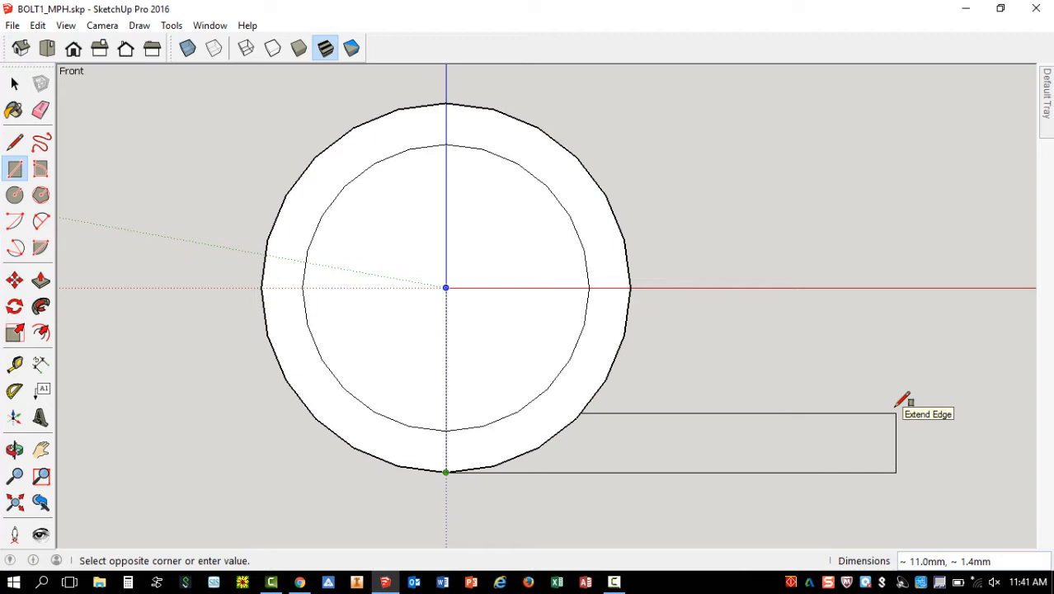
text(15,2)
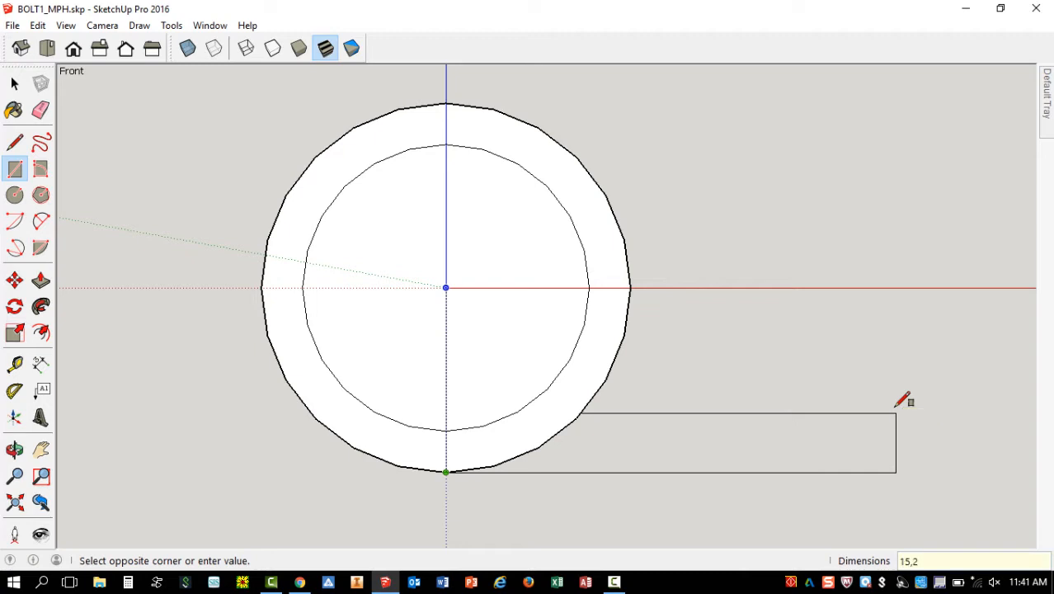
key(Return)
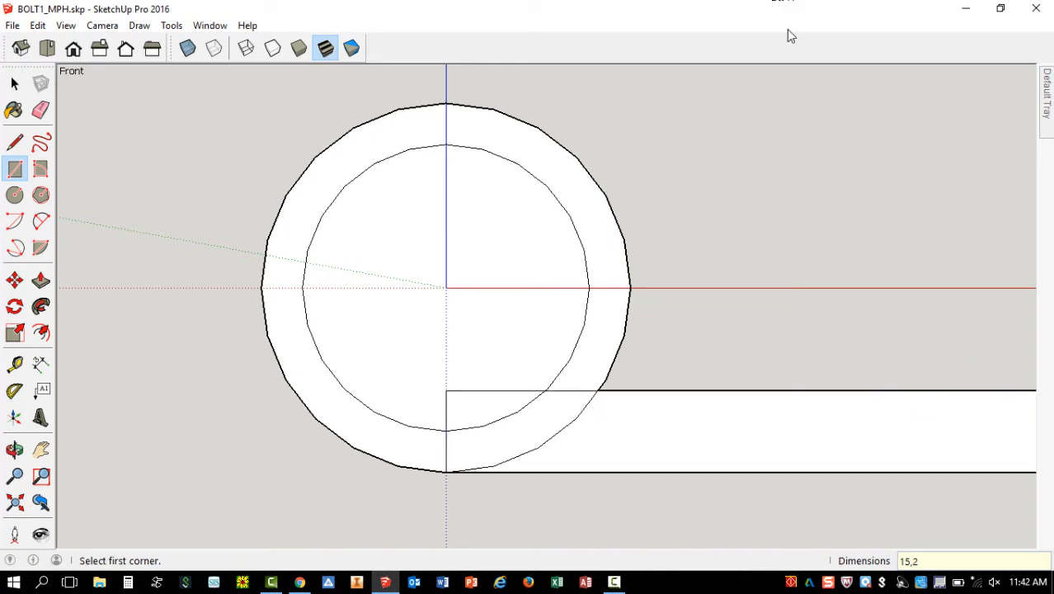
Examine the rectangle's placement against the two concentric circles.
scroll(773, 124, up, 1)
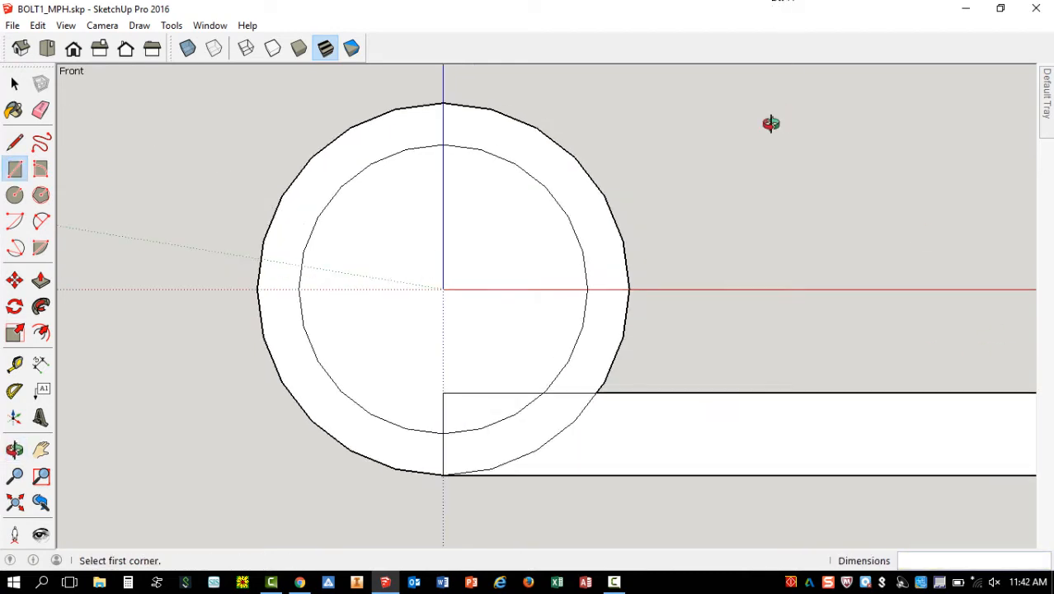
middle_drag(780, 118, 778, 118)
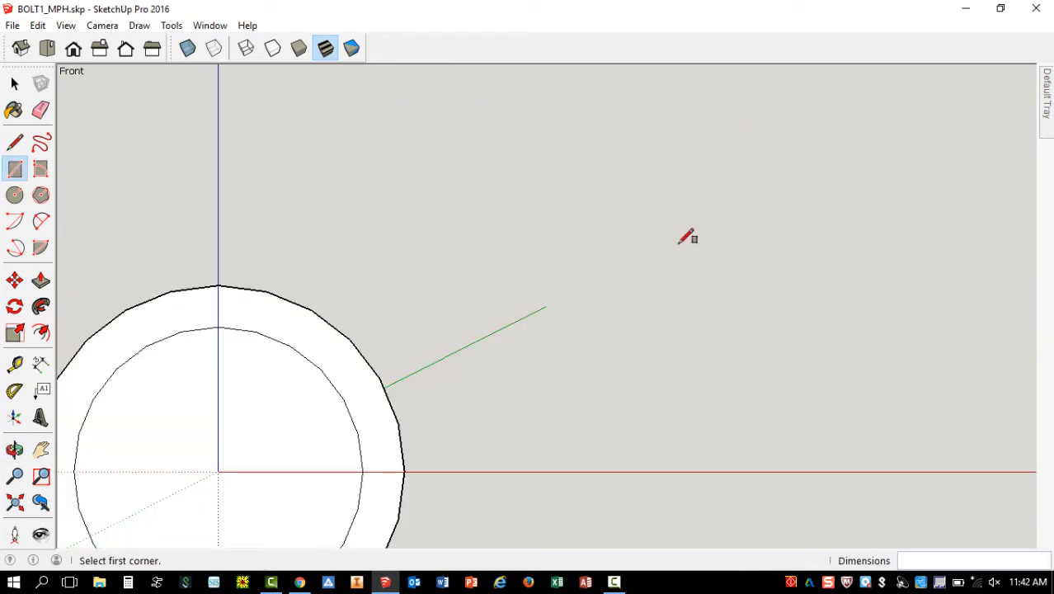
key(shift+z)
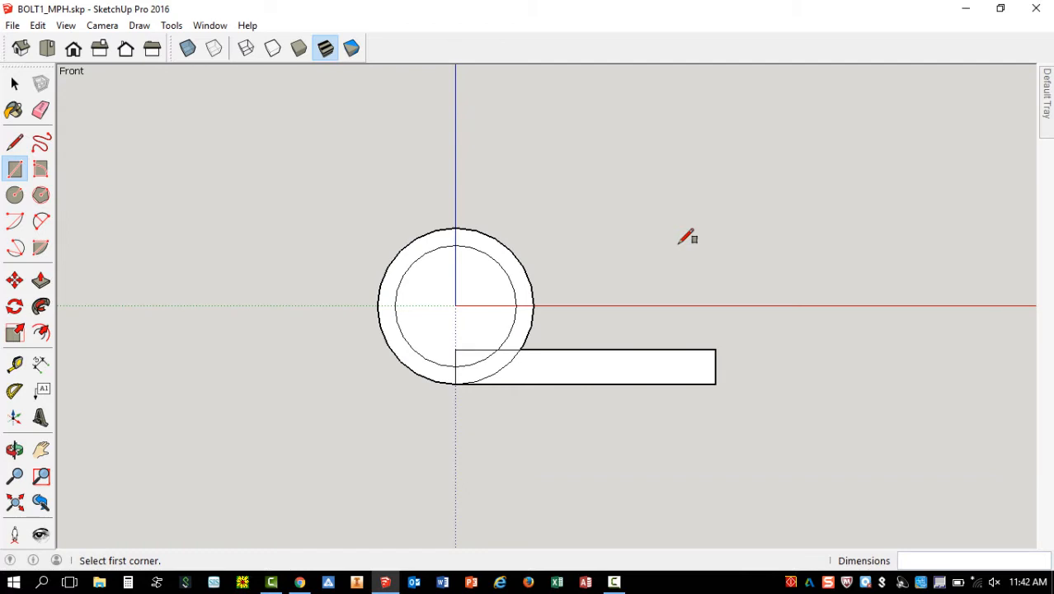
scroll(473, 361, down, 2)
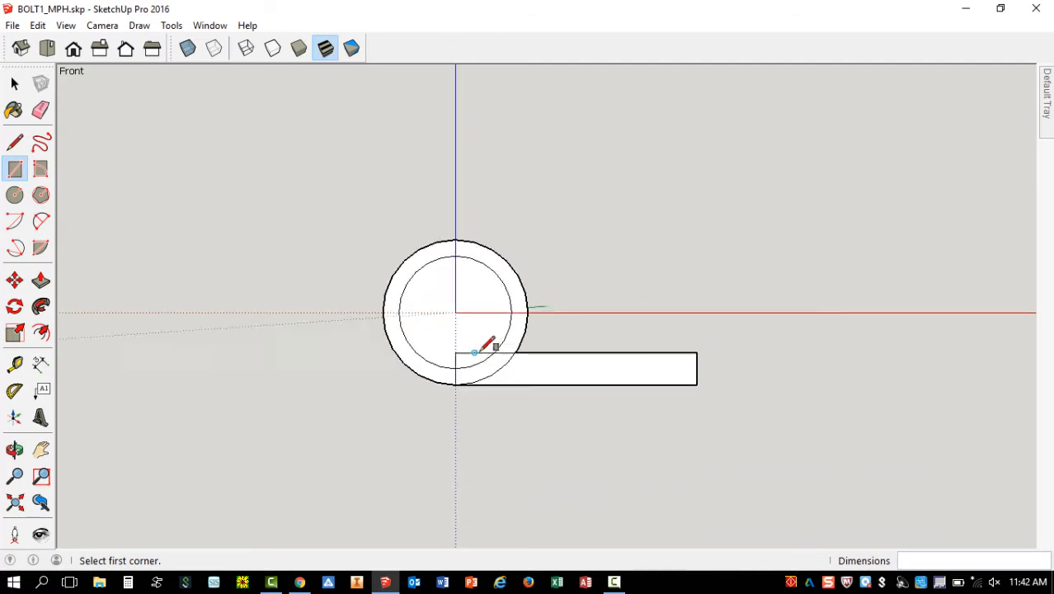
scroll(474, 352, up, 2)
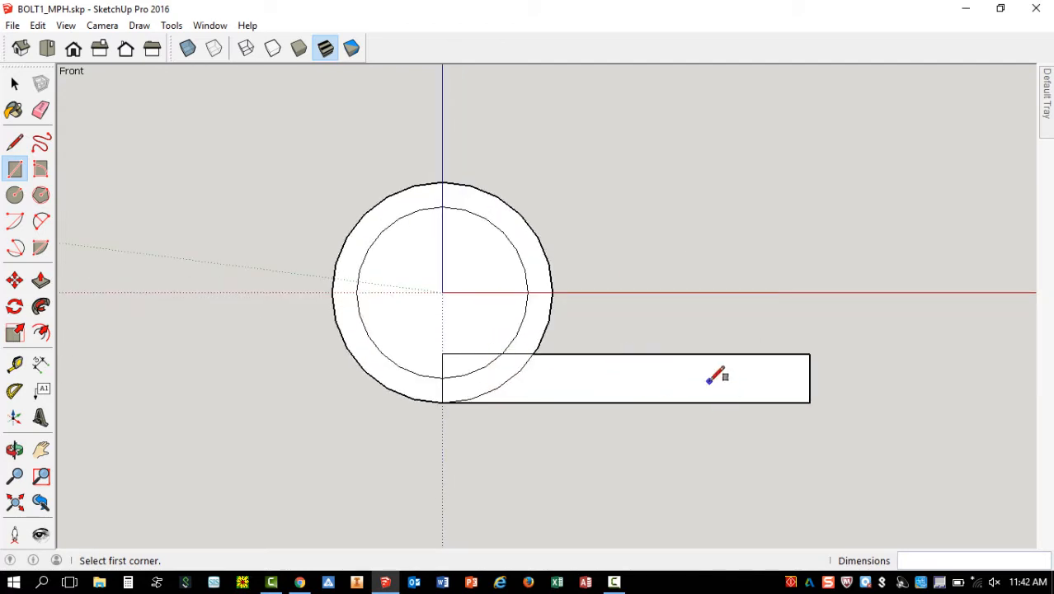
scroll(716, 376, up, 1)
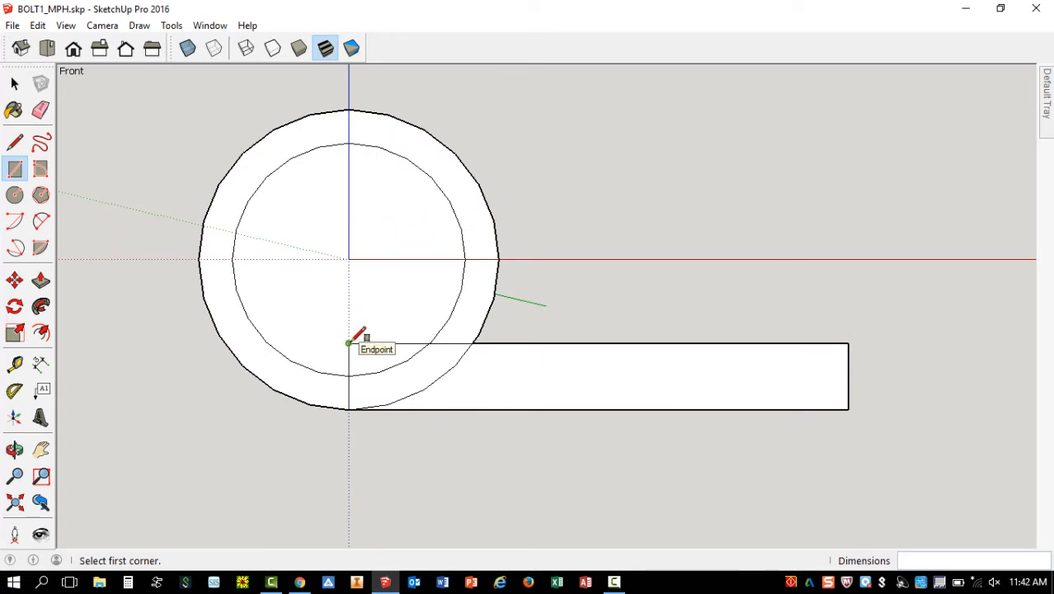
scroll(405, 334, up, 2)
scroll(389, 348, down, 1)
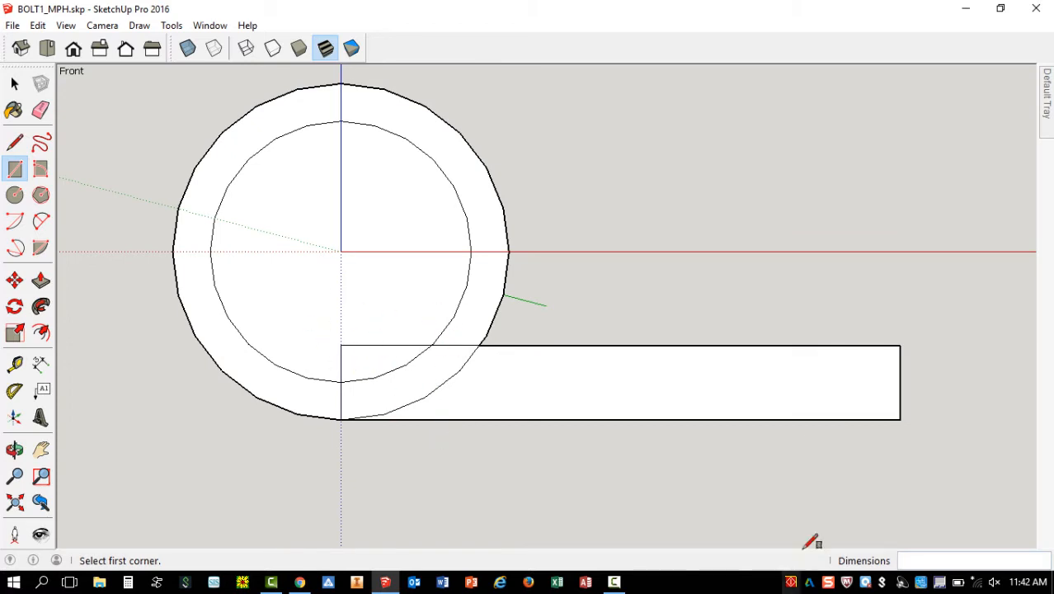
scroll(817, 503, down, 1)
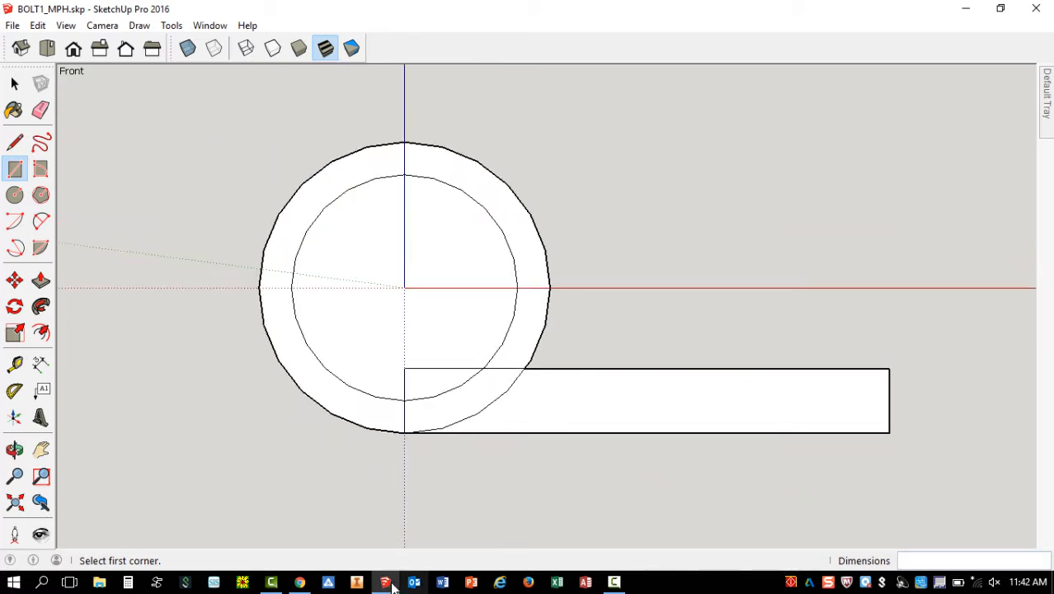
Switch to the part drawing in Chrome, review the top and front view dimensions, and return to SketchUp.
click(300, 582)
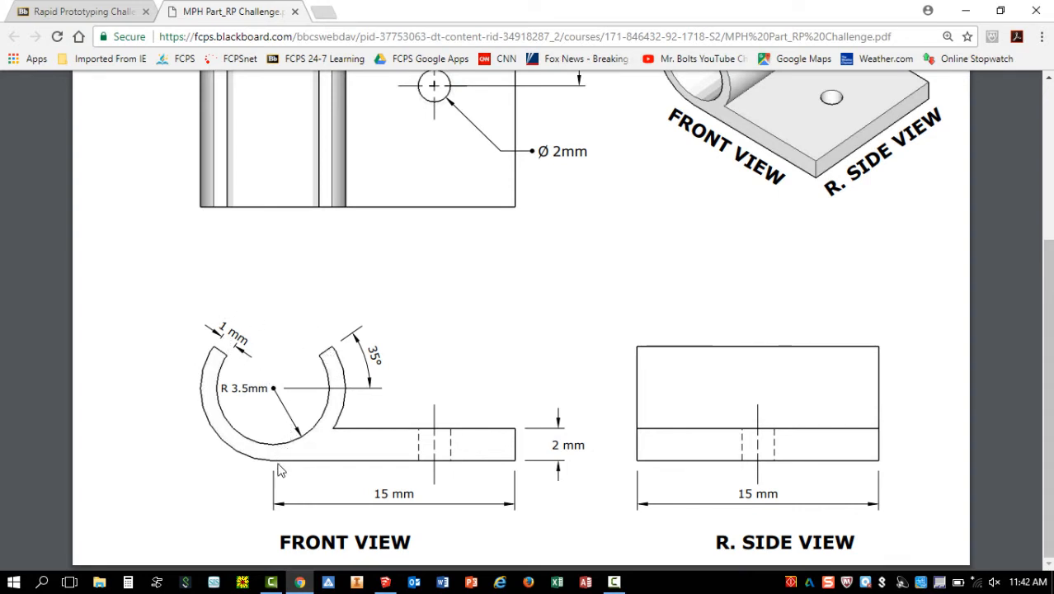
scroll(400, 453, up, 2)
scroll(396, 456, down, 2)
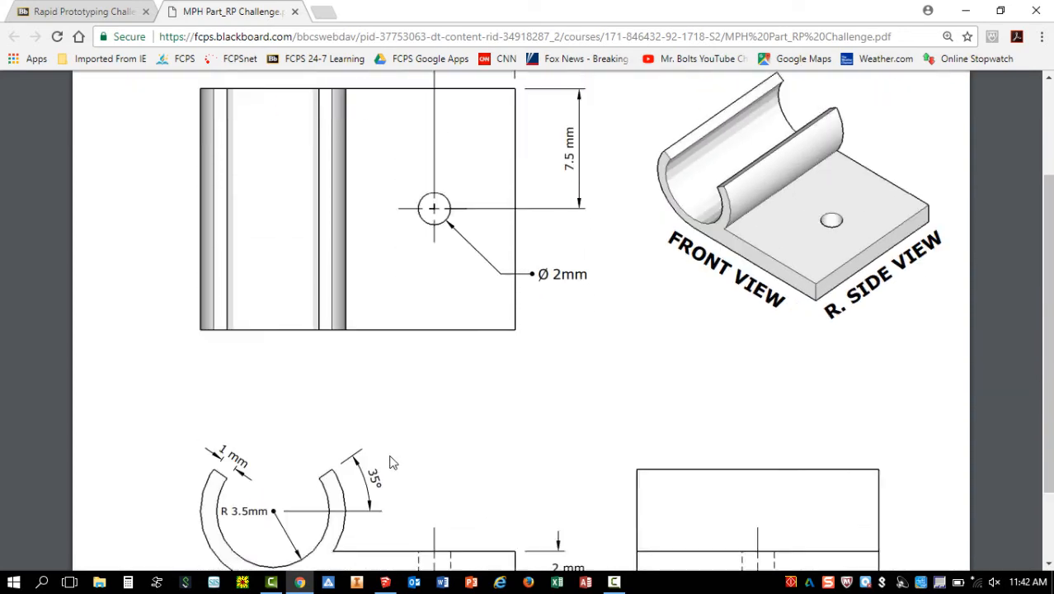
scroll(577, 264, up, 2)
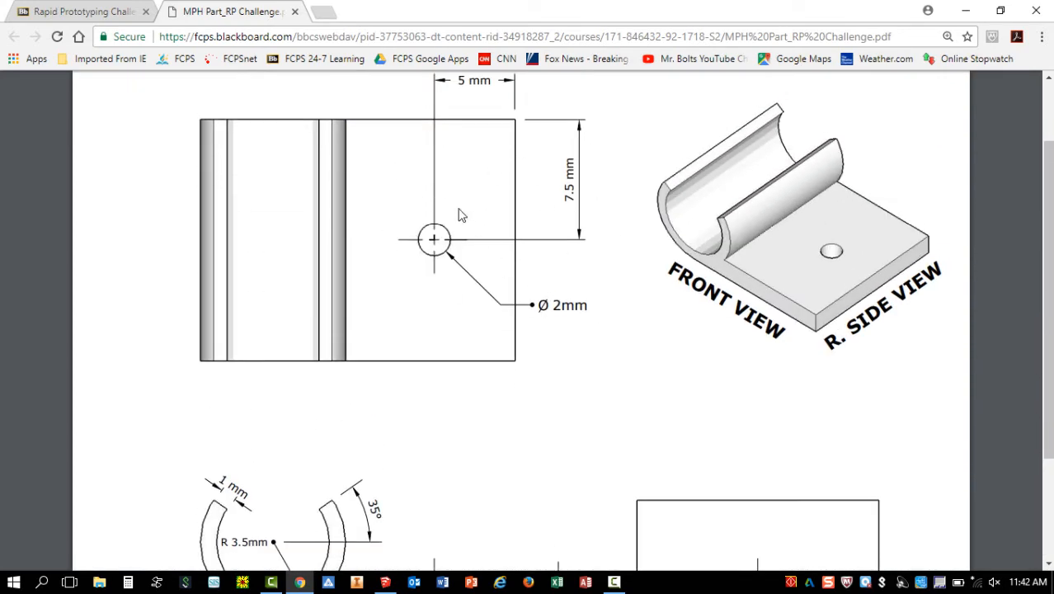
scroll(429, 282, down, 2)
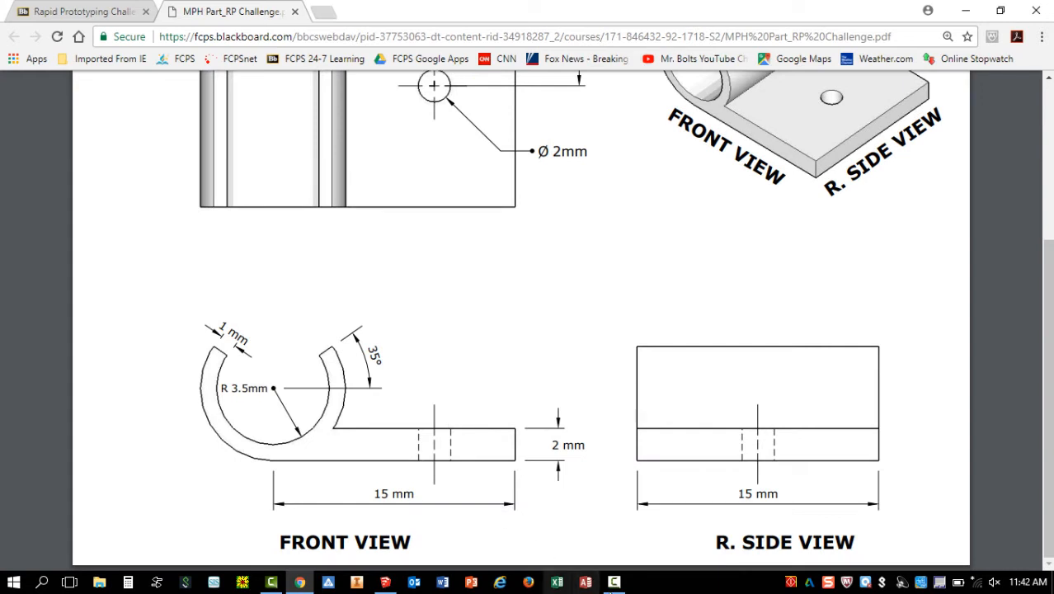
click(386, 583)
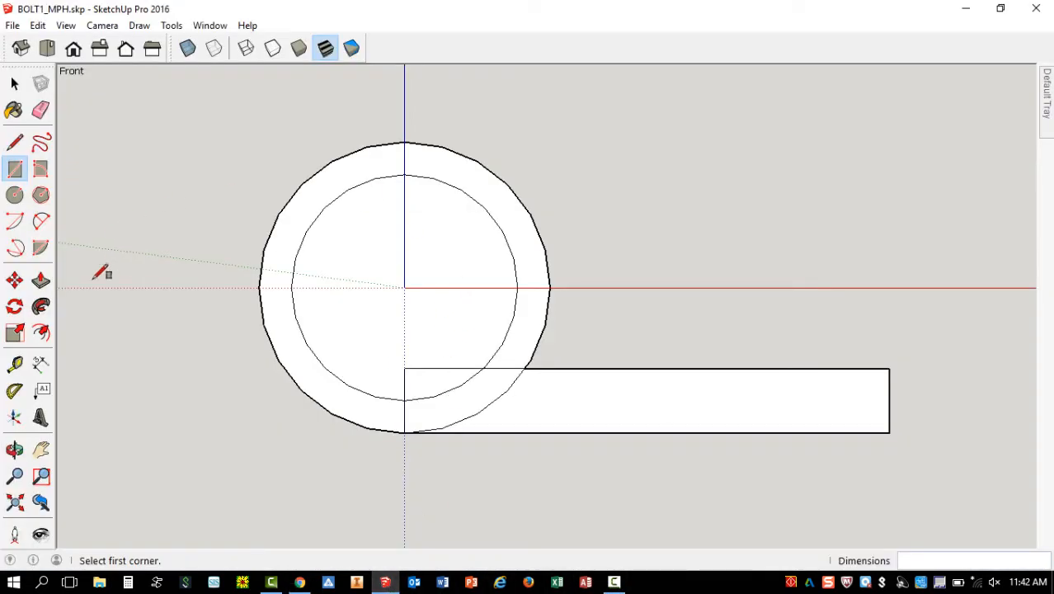
Create two protractor guides through the circles' center, at 35 degrees above the red axis on the right and left sides.
click(16, 390)
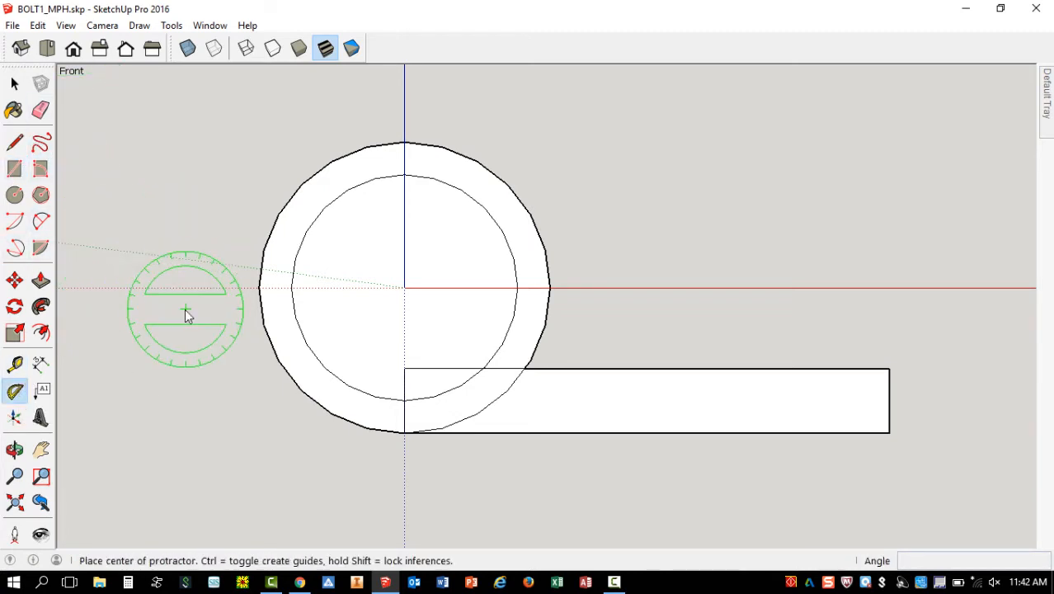
click(404, 288)
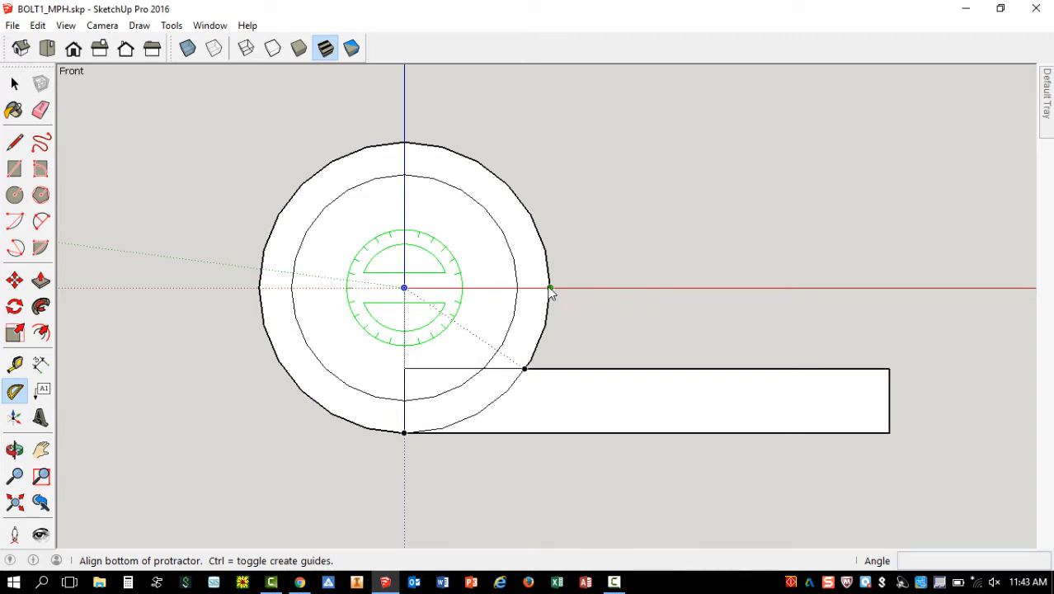
click(550, 288)
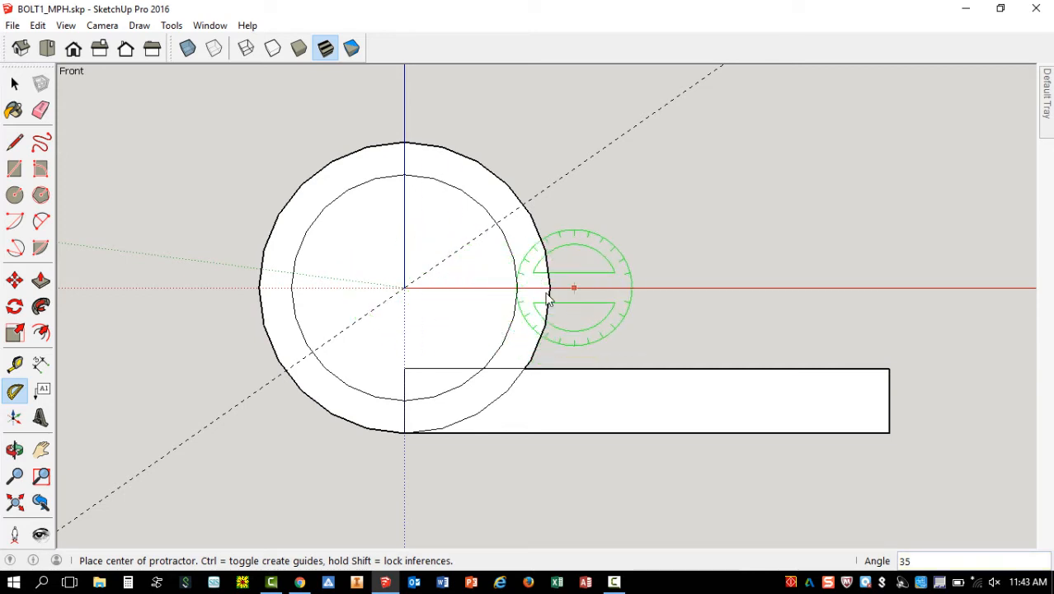
click(404, 289)
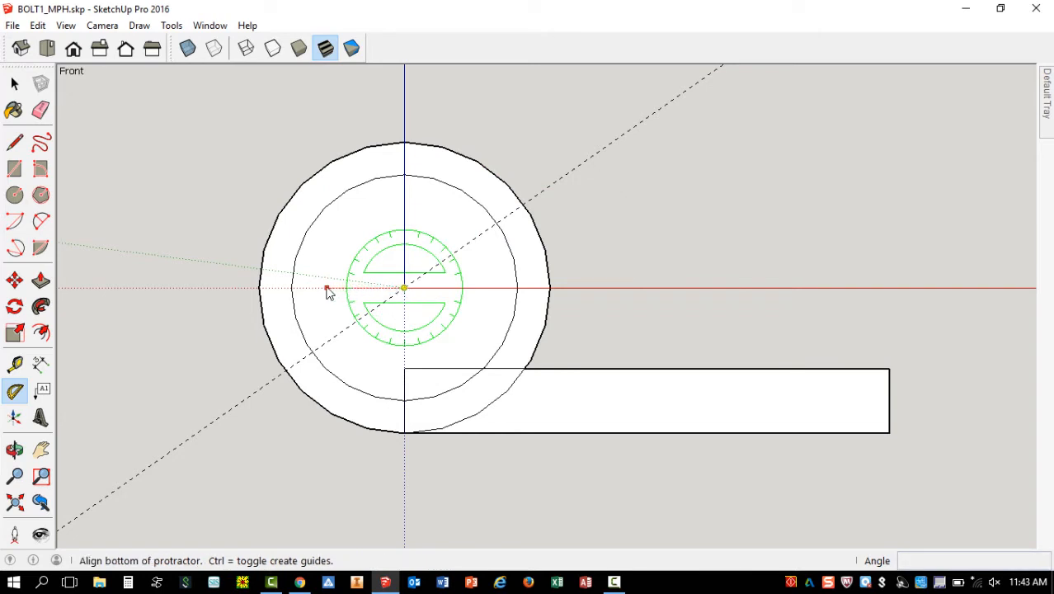
click(259, 289)
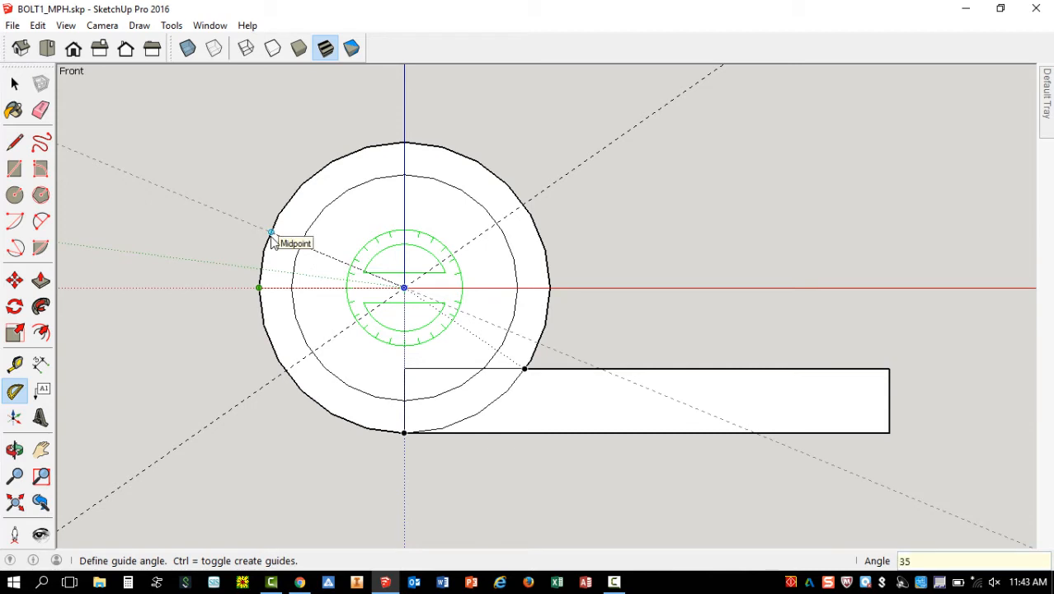
key(Return)
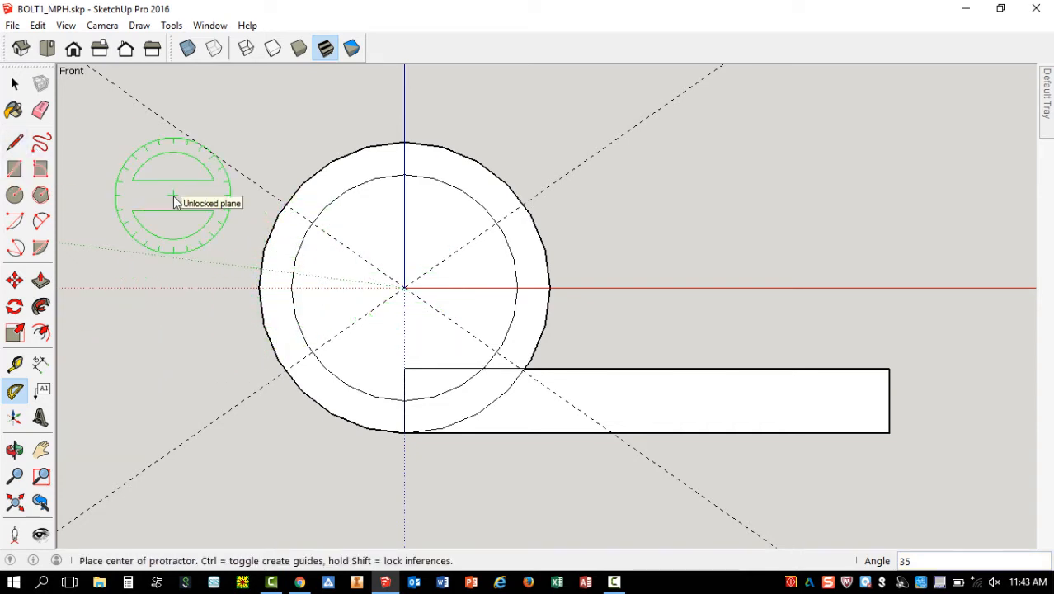
Draw a line from the outer circle's intersection with the upper-right guide to the circles' center.
key(l)
scroll(521, 198, up, 1)
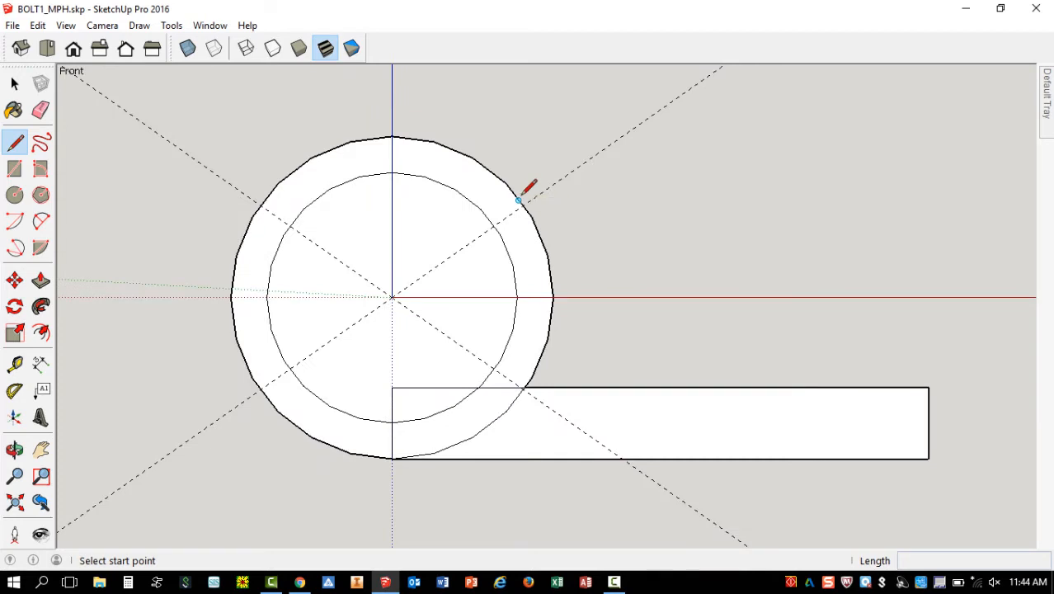
scroll(520, 198, up, 2)
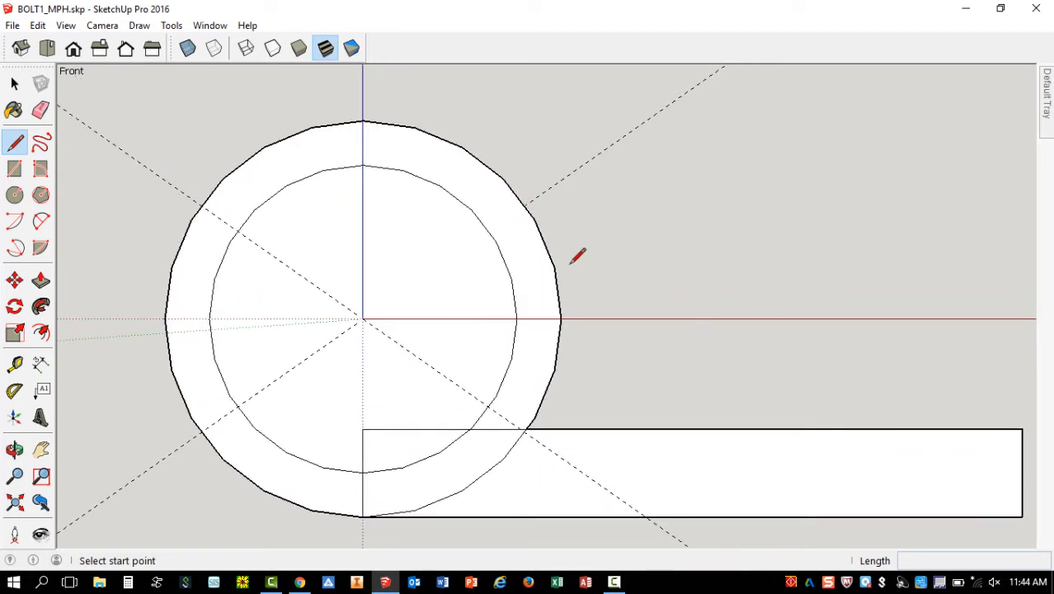
scroll(561, 235, up, 3)
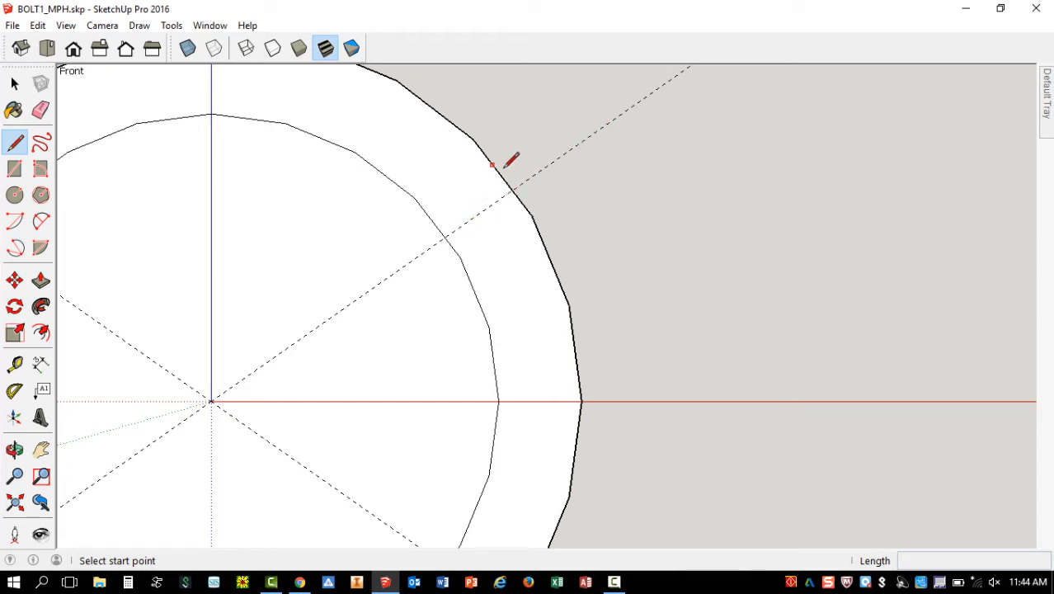
scroll(520, 184, up, 2)
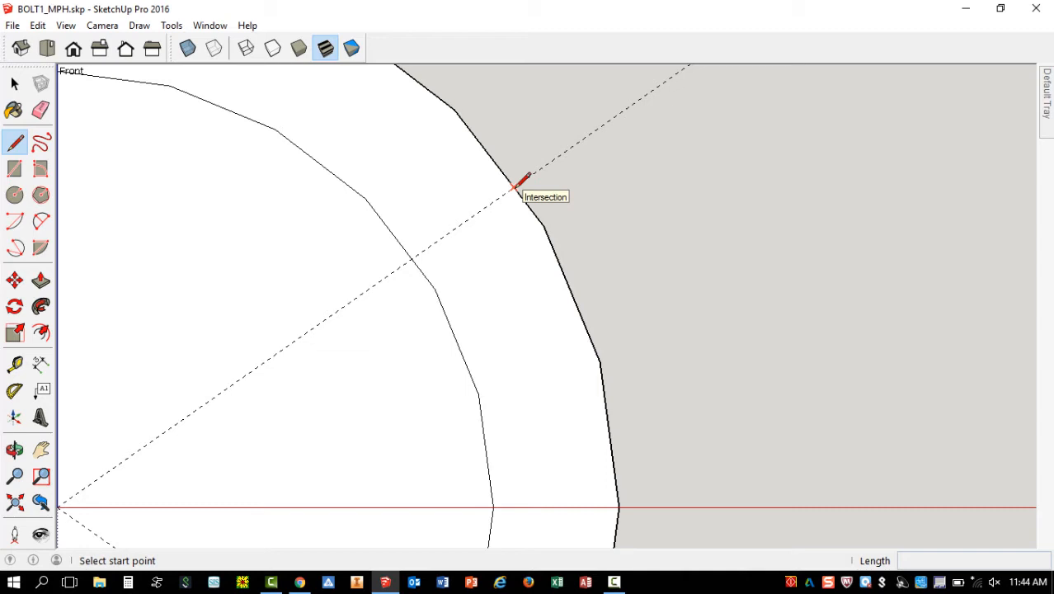
click(514, 187)
scroll(514, 187, down, 2)
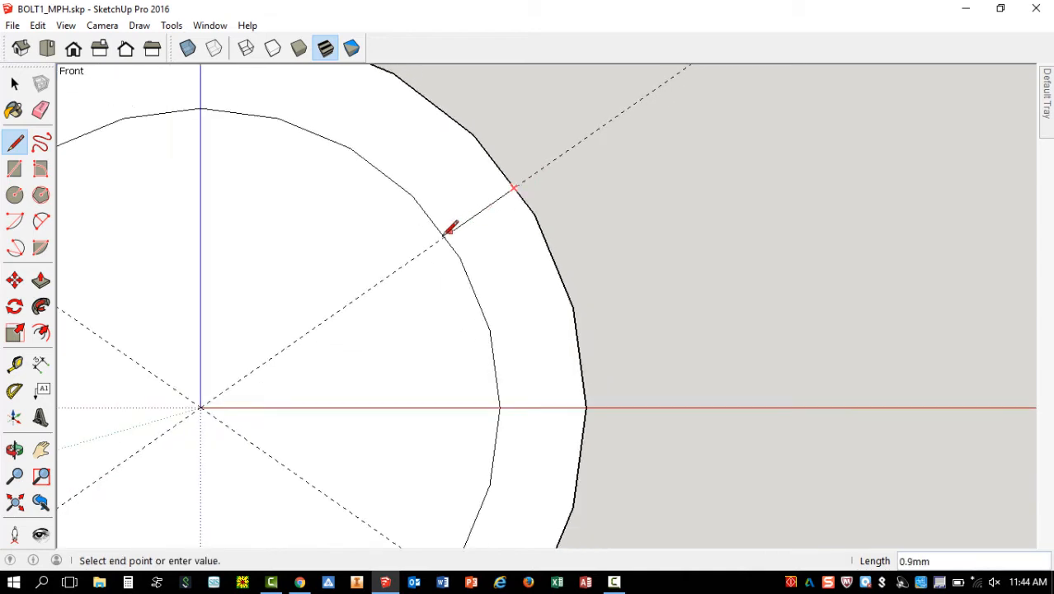
click(201, 407)
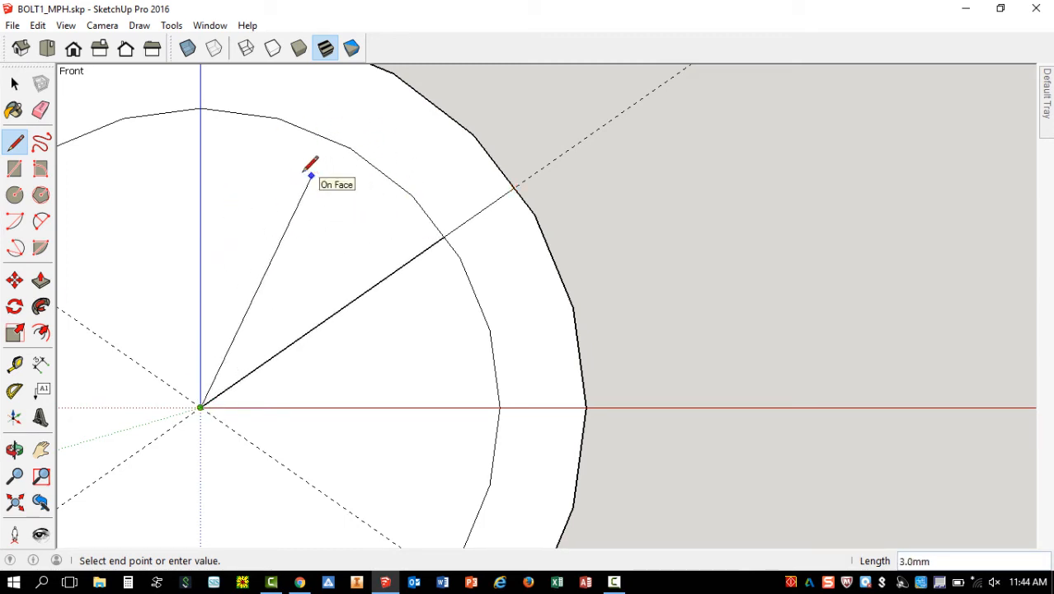
key(Escape)
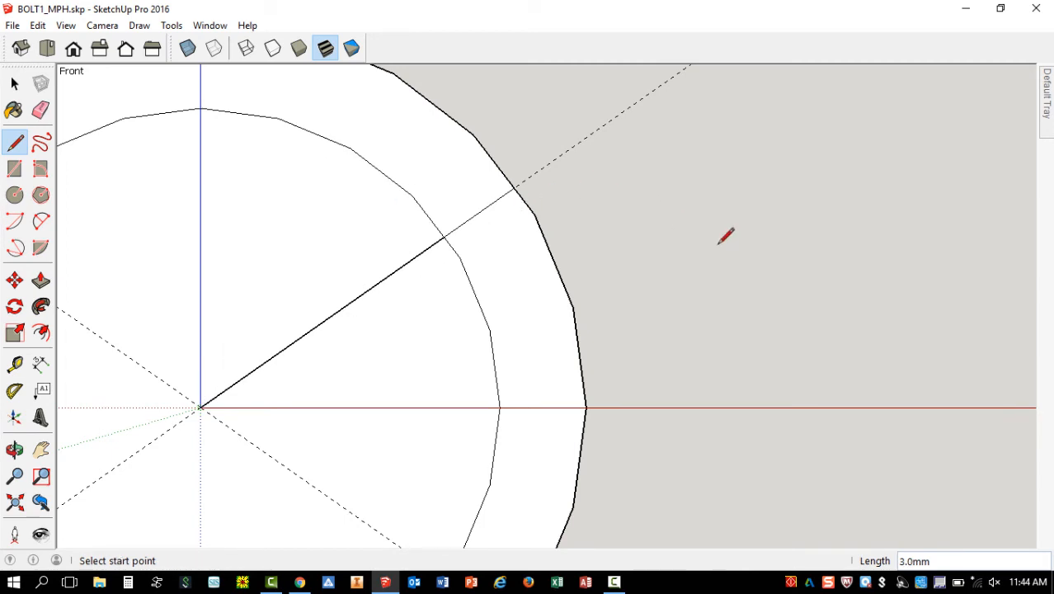
Draw a line from the outer circle's intersection with the upper-left guide to the circles' center.
scroll(788, 274, down, 3)
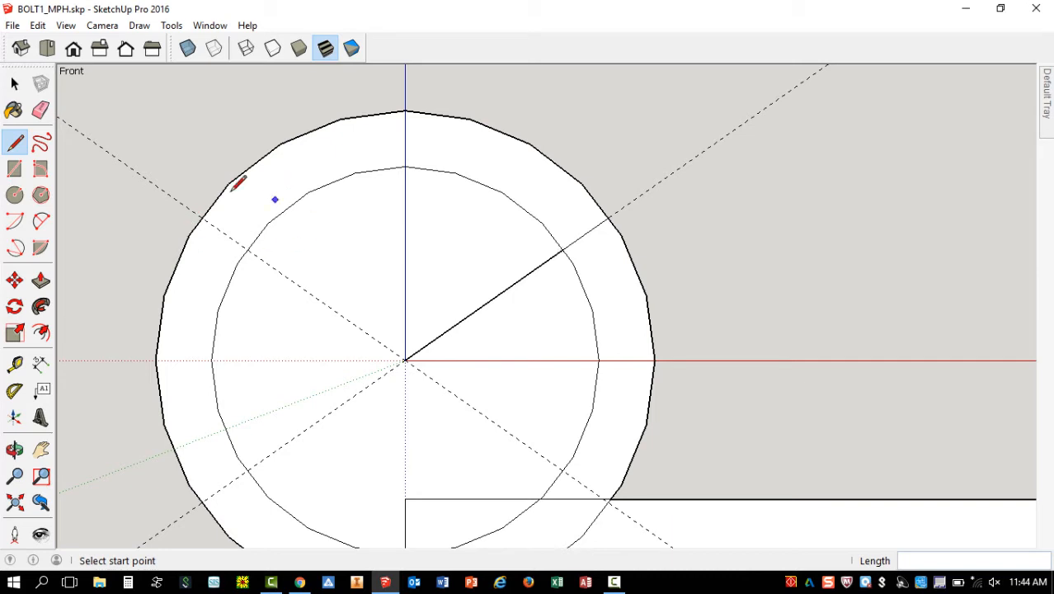
scroll(207, 215, up, 4)
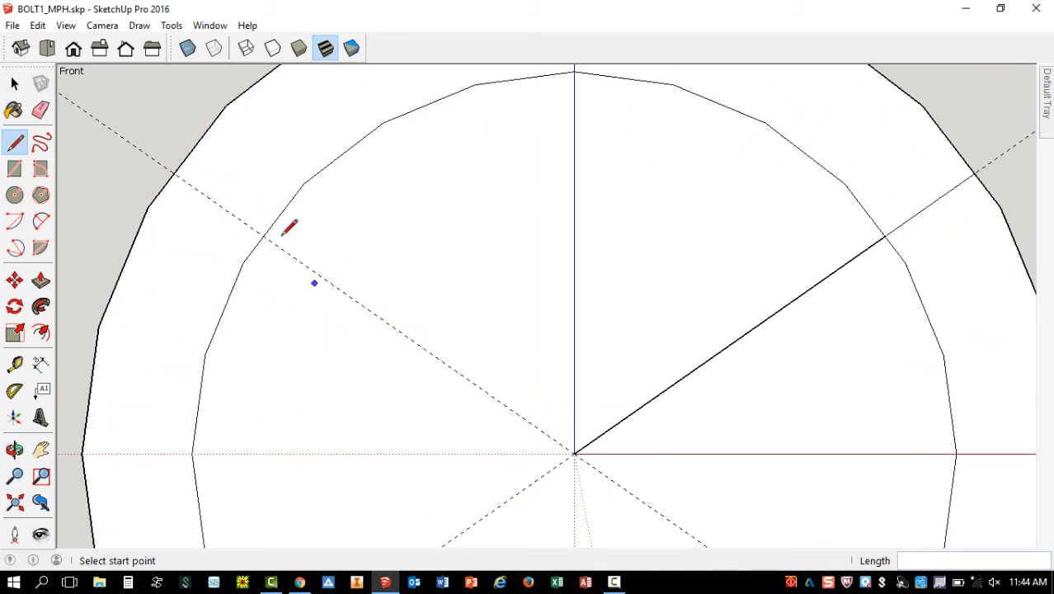
scroll(150, 157, up, 4)
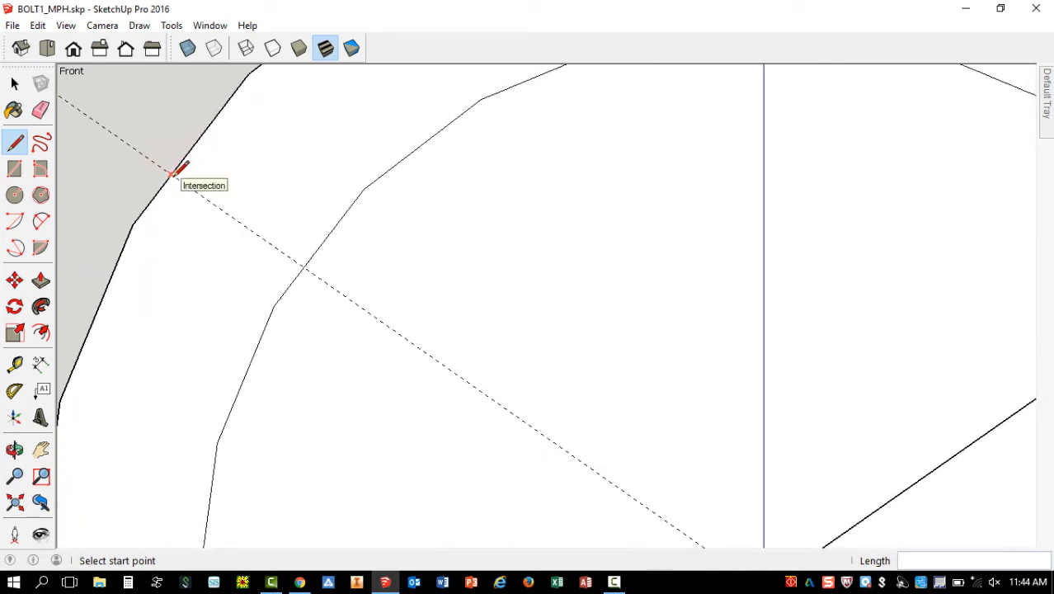
click(173, 174)
scroll(172, 175, down, 5)
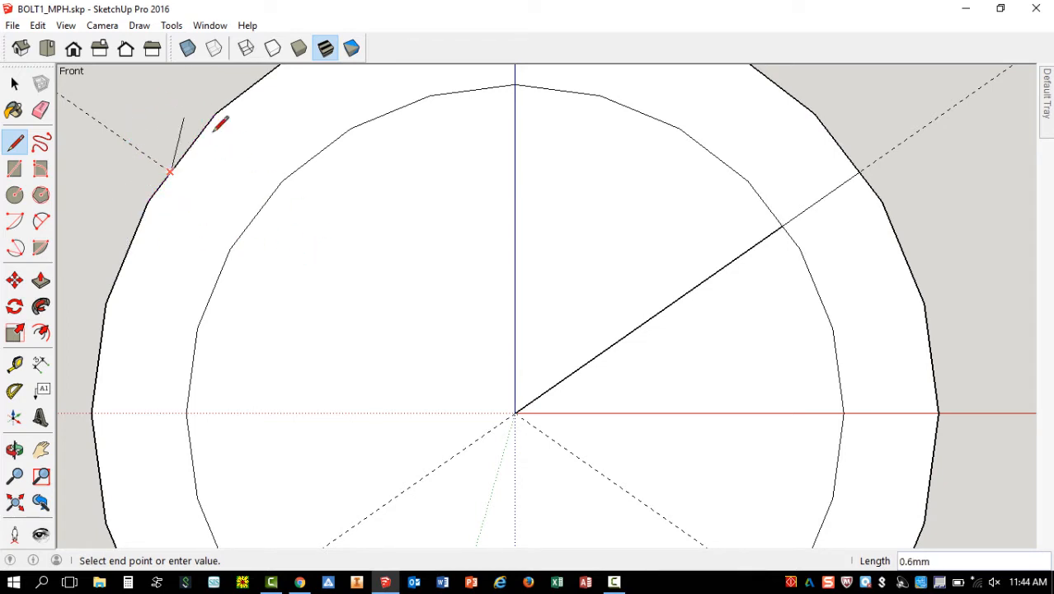
click(516, 410)
scroll(656, 477, up, 2)
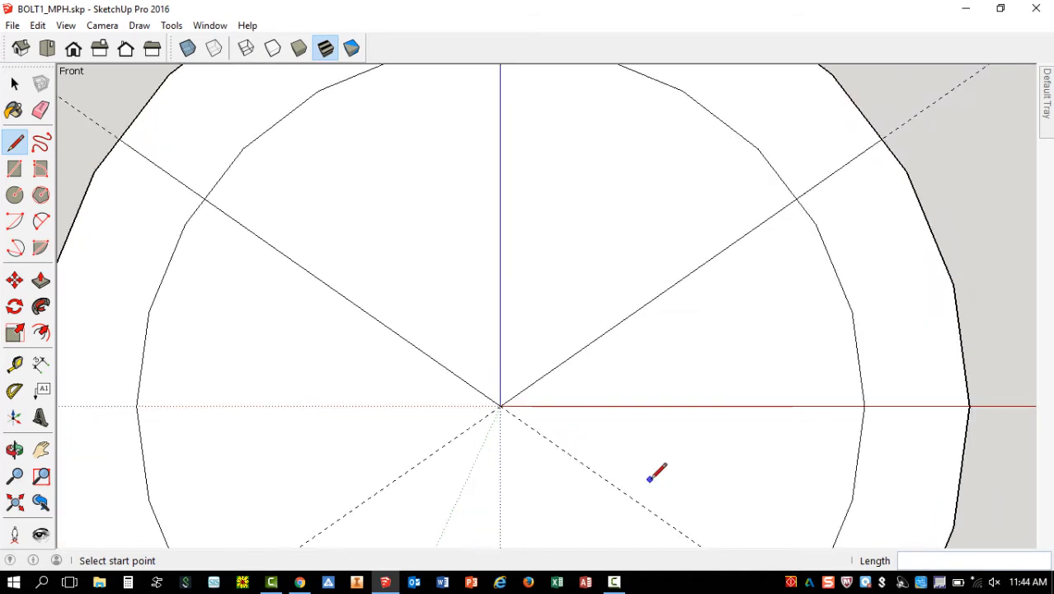
Erase the circle arcs above the two 35-degree lines, the line portions inside the inner circle, and the guides.
scroll(652, 479, down, 3)
scroll(418, 280, down, 5)
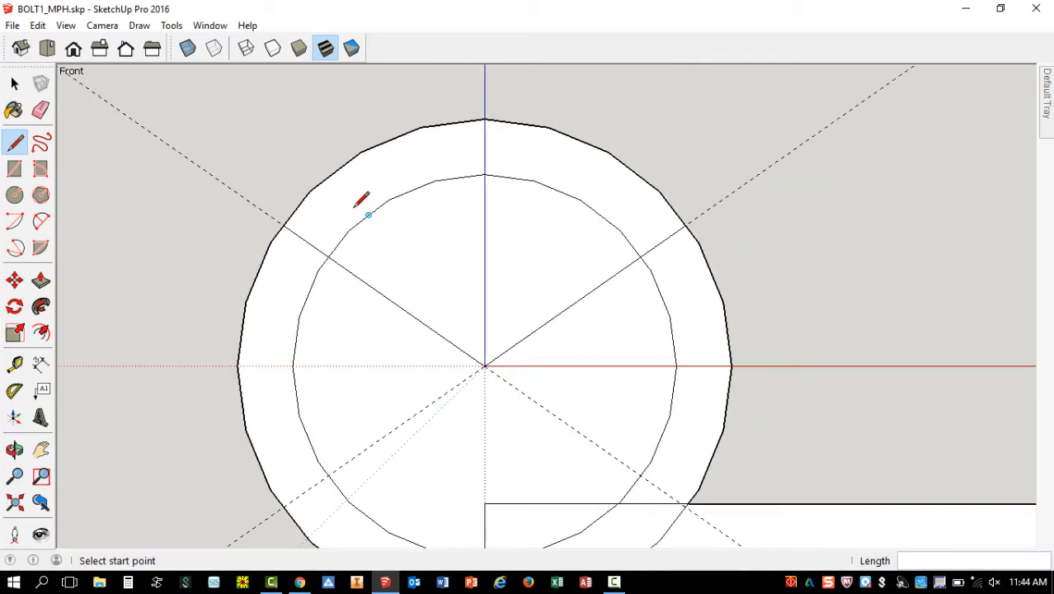
scroll(82, 124, down, 1)
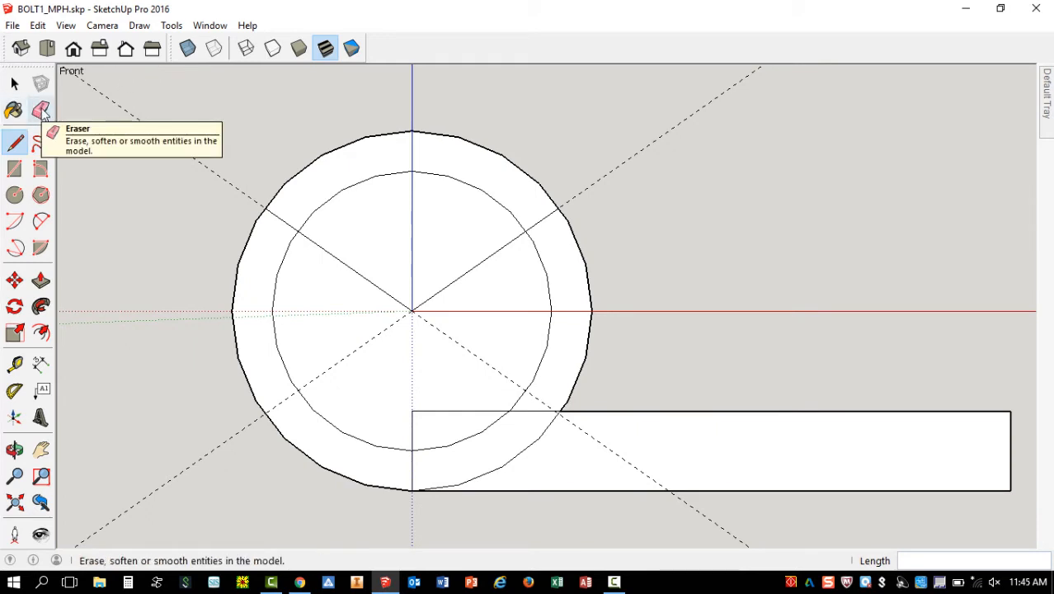
click(41, 111)
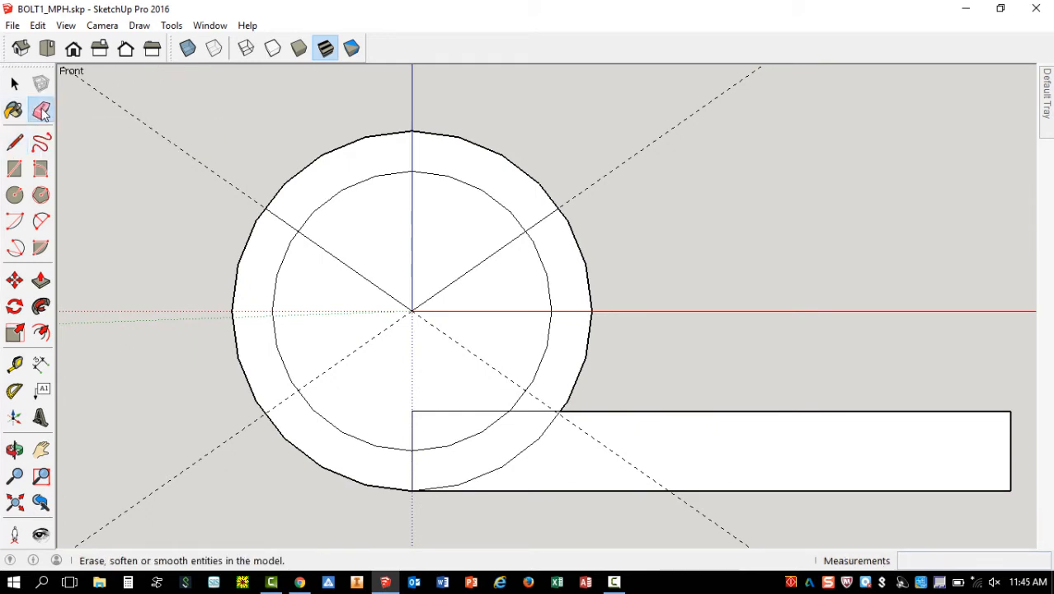
click(373, 136)
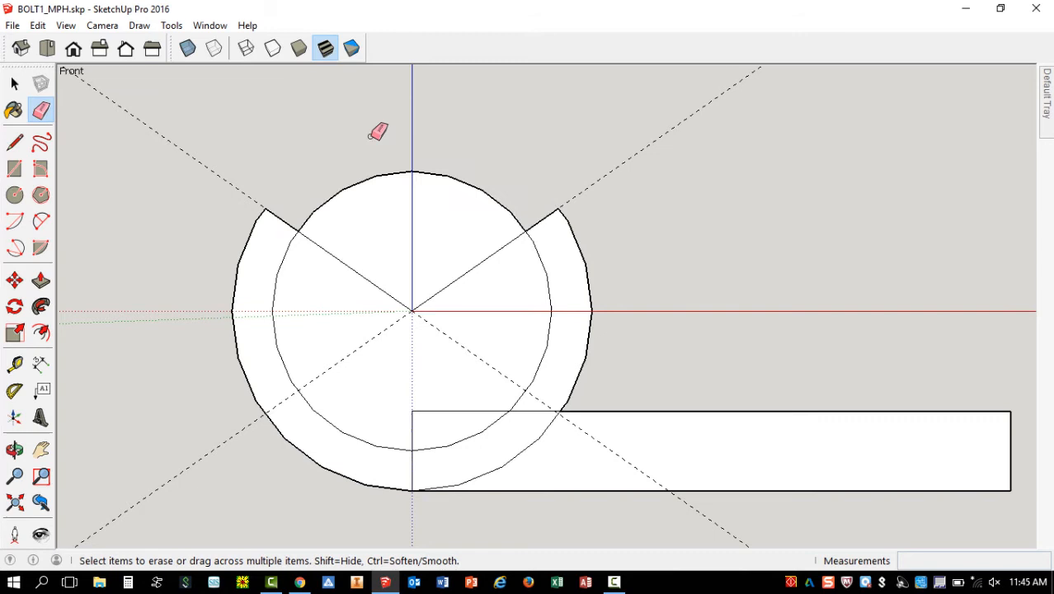
click(389, 172)
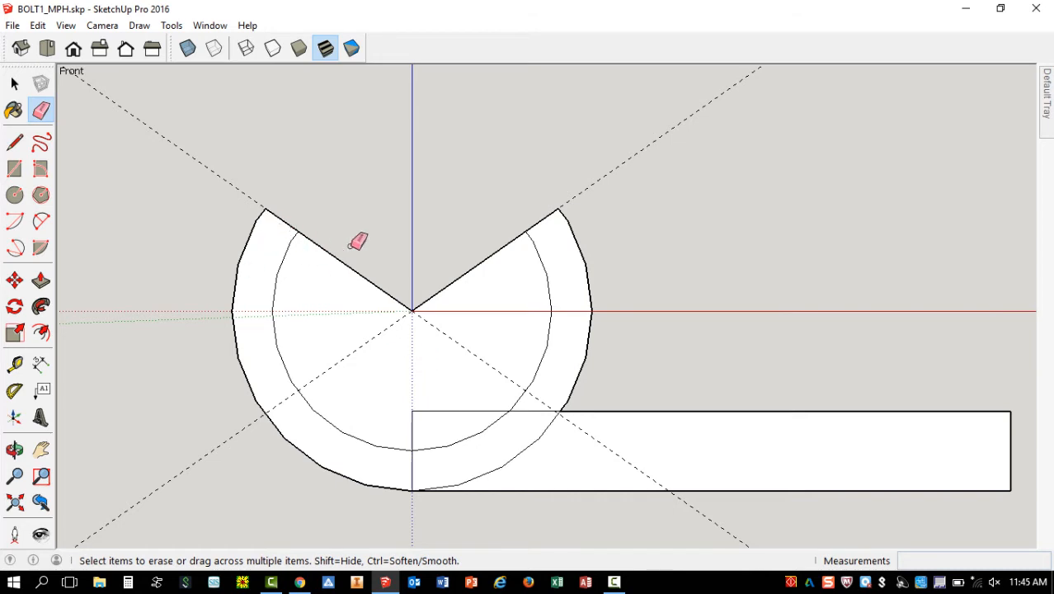
click(360, 272)
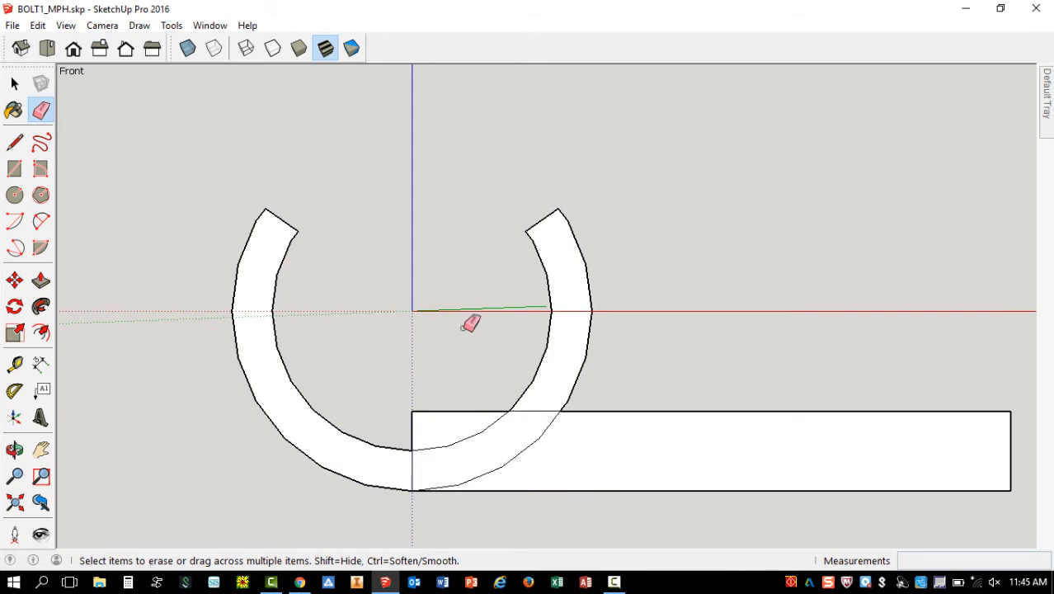
Erase the leftover rectangle edges and outer arc where the ring and base overlap, merging them into one profile.
scroll(433, 526, down, 1)
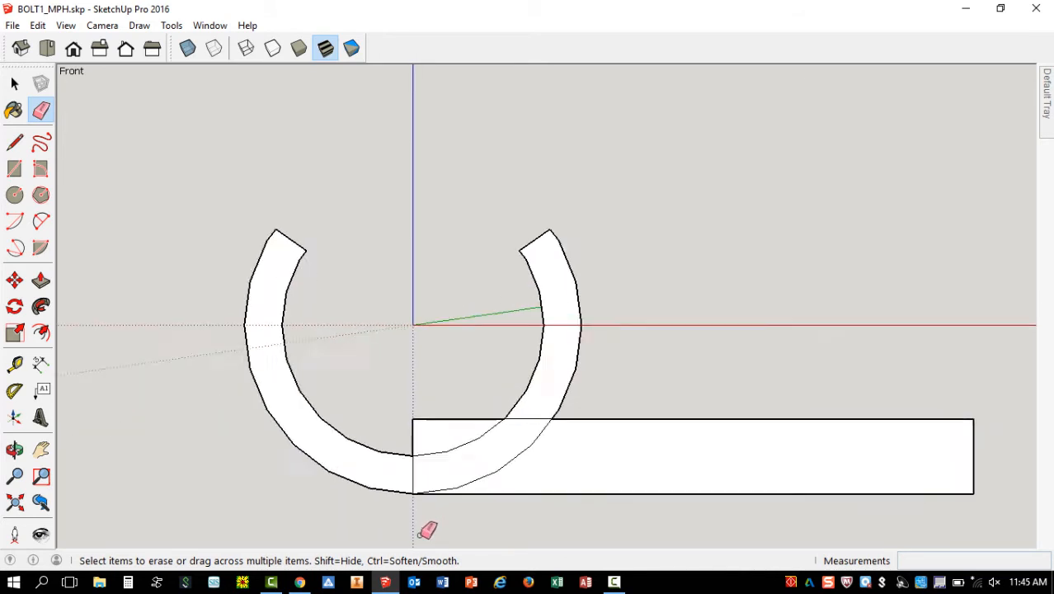
scroll(430, 511, up, 5)
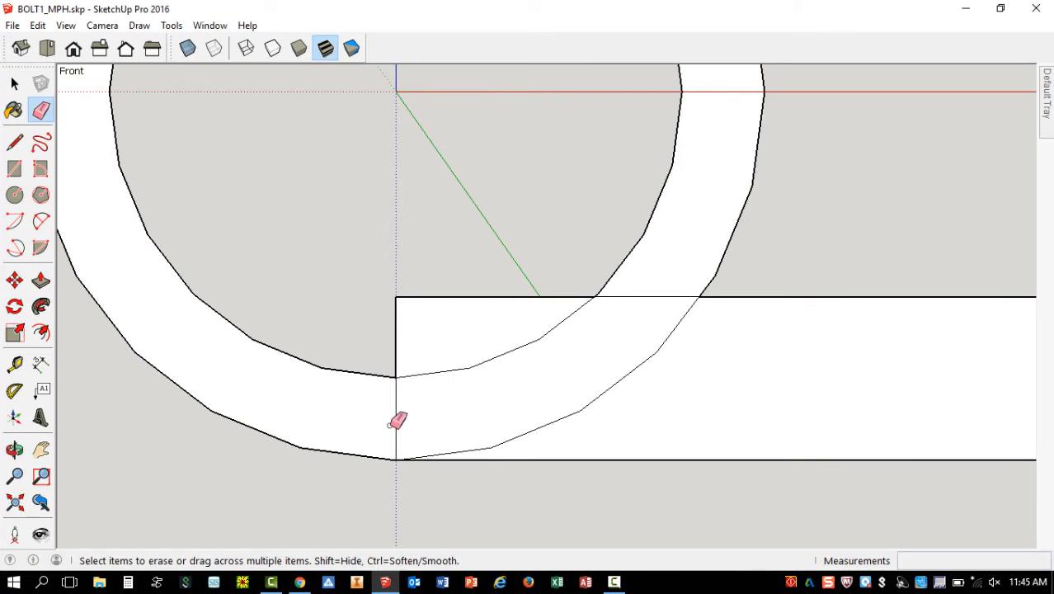
click(395, 406)
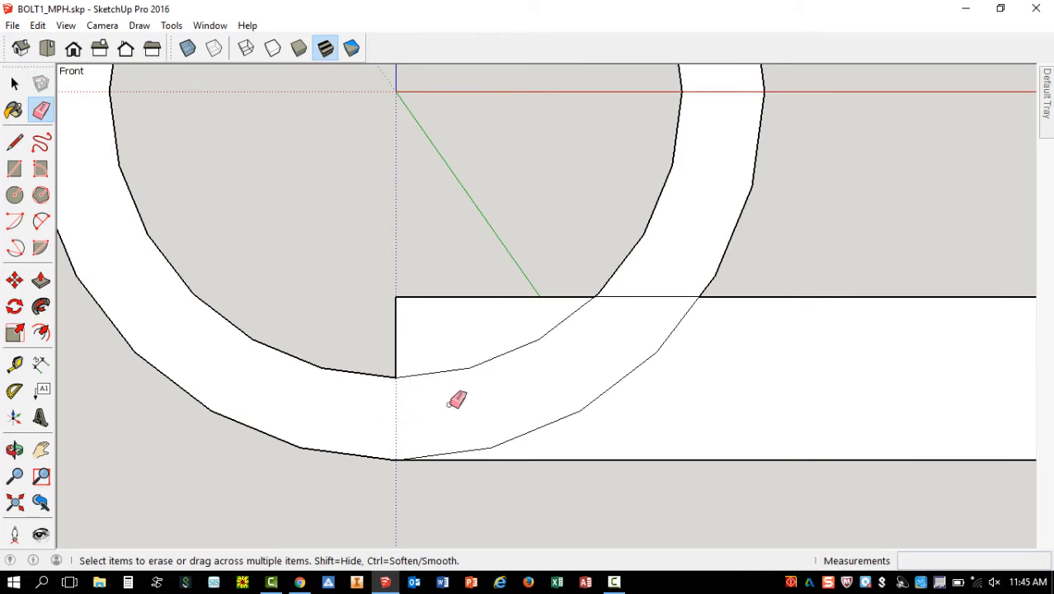
scroll(446, 421, down, 2)
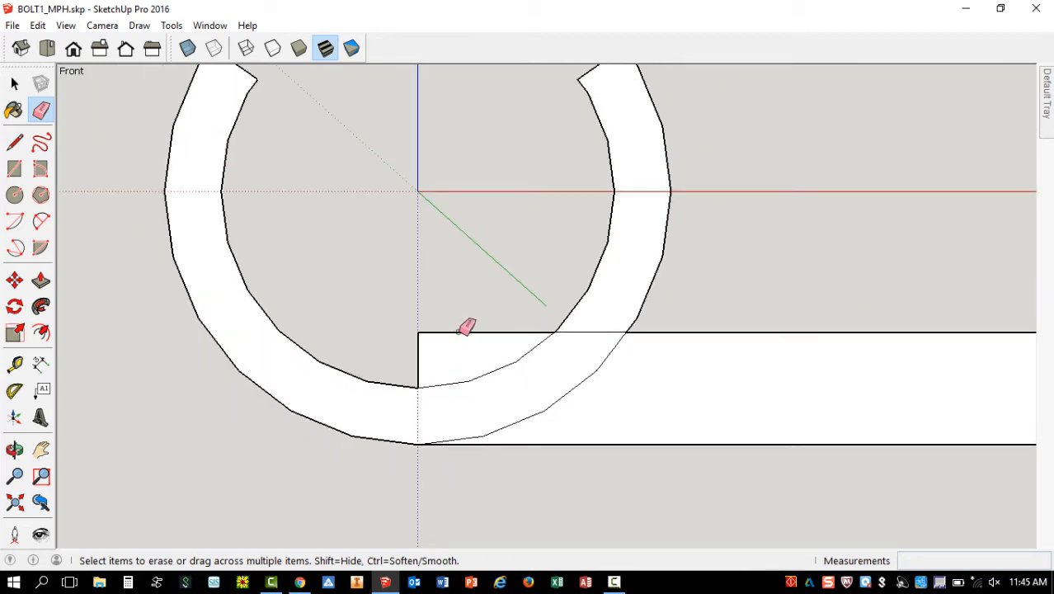
click(460, 332)
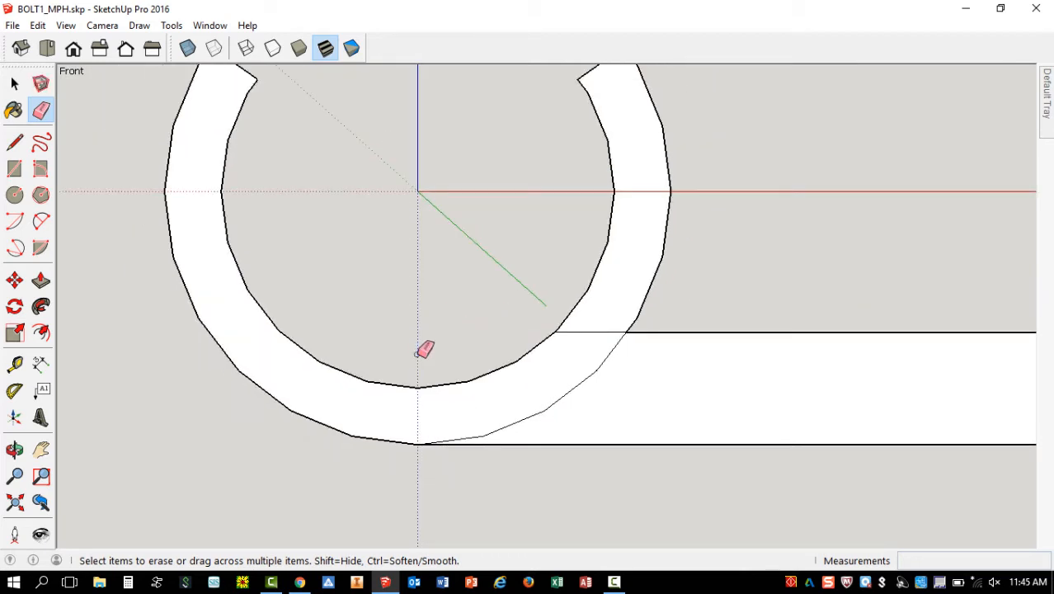
click(613, 349)
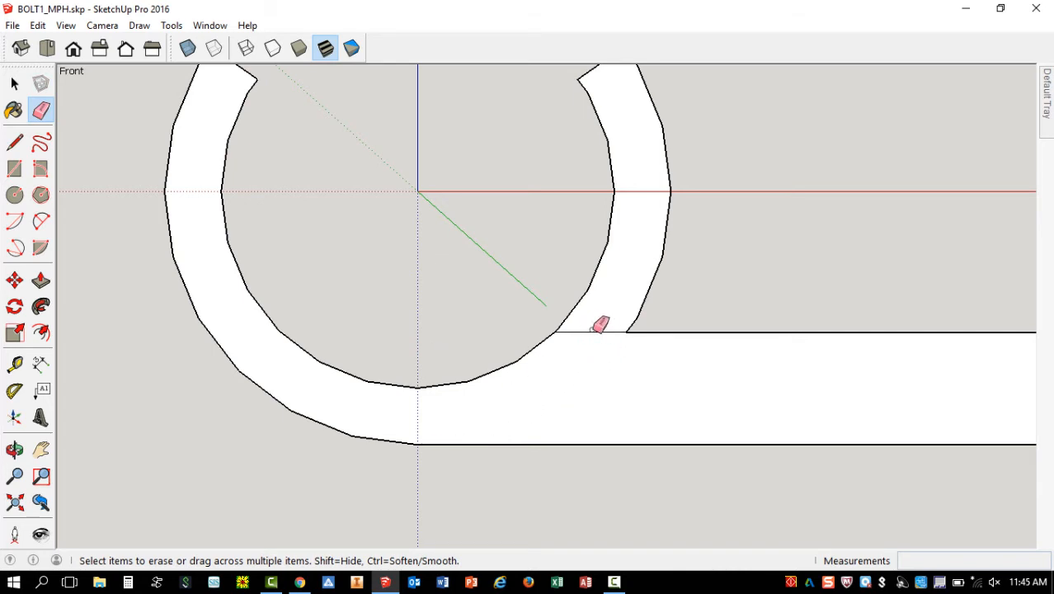
click(595, 332)
scroll(113, 292, down, 4)
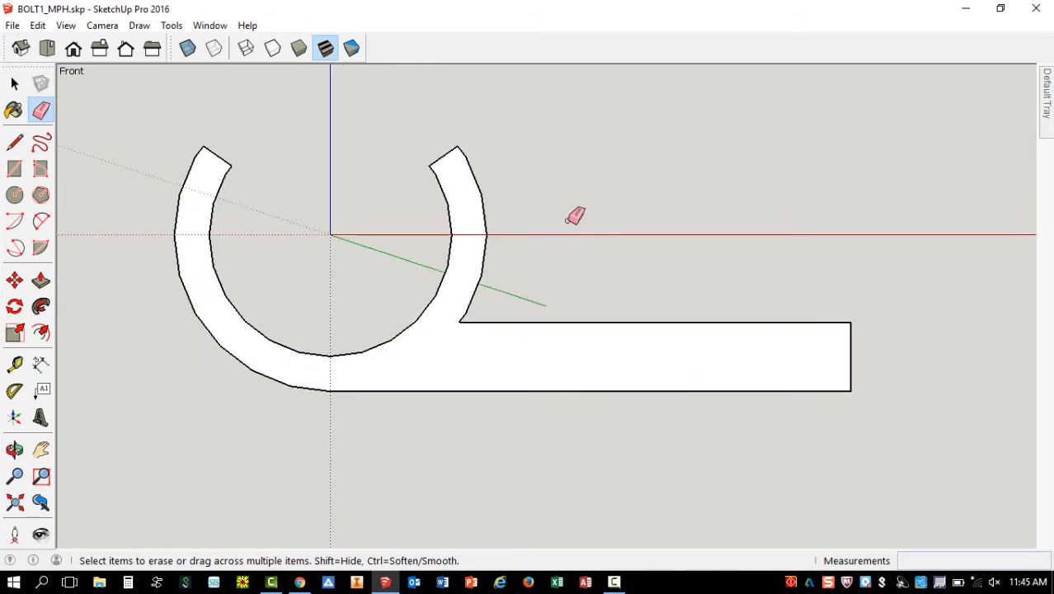
Extrude the clip's front profile 15 mm along the green axis with Push/Pull and save the model.
click(19, 49)
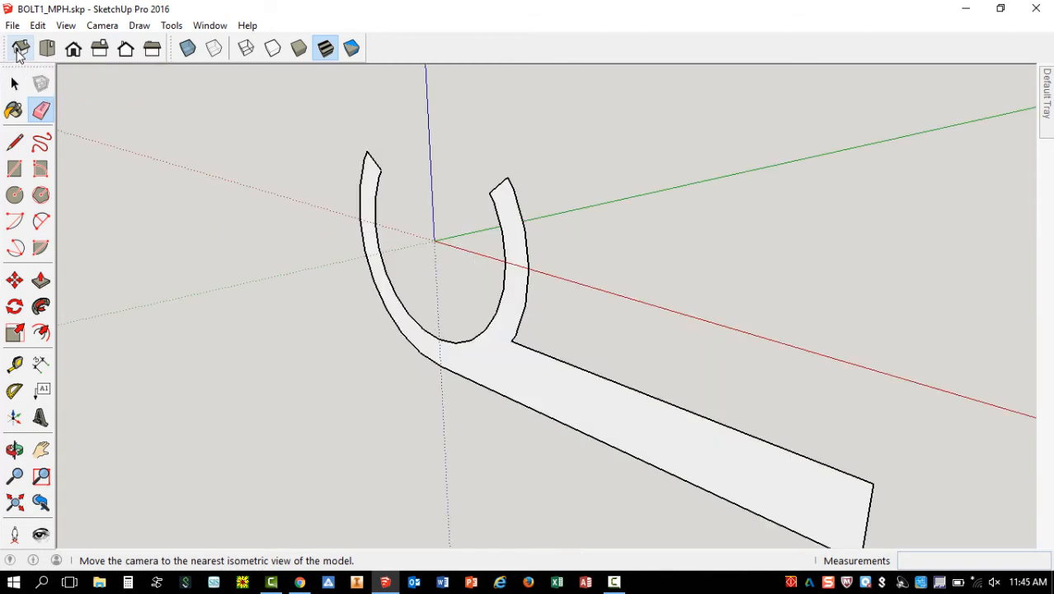
scroll(162, 165, down, 2)
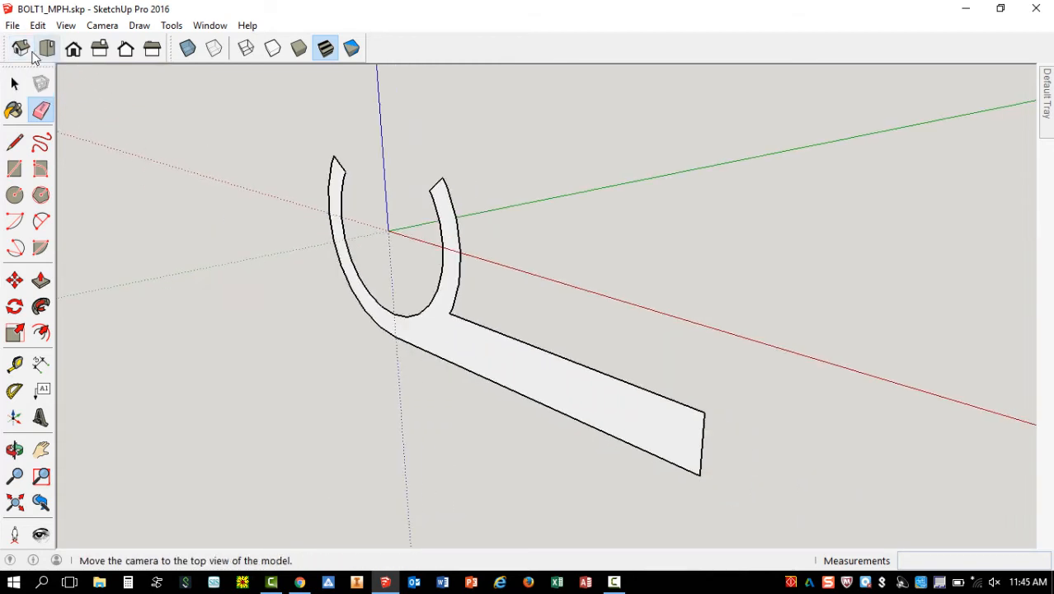
click(20, 50)
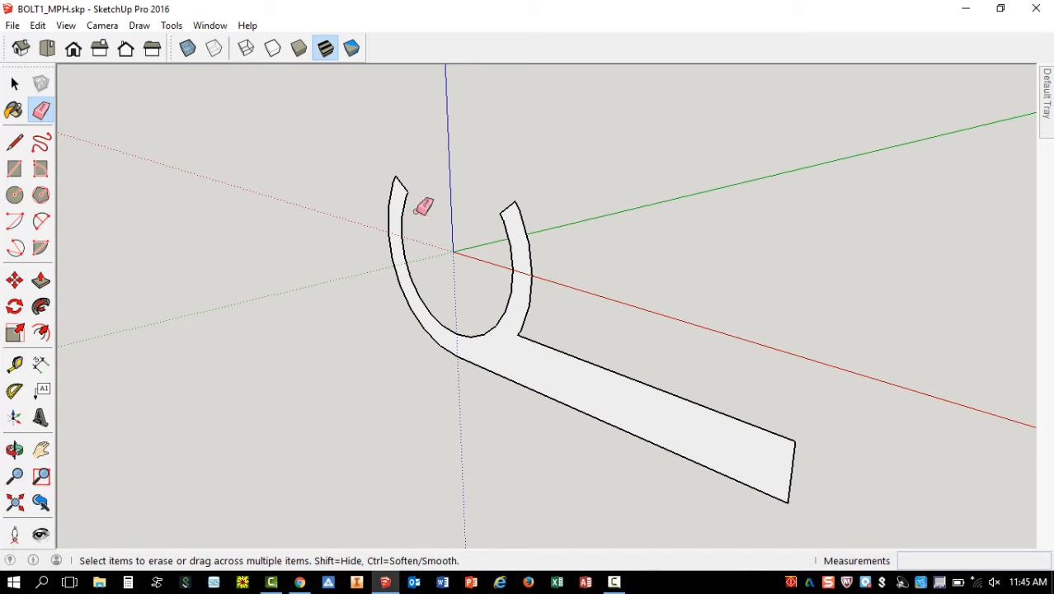
key(p)
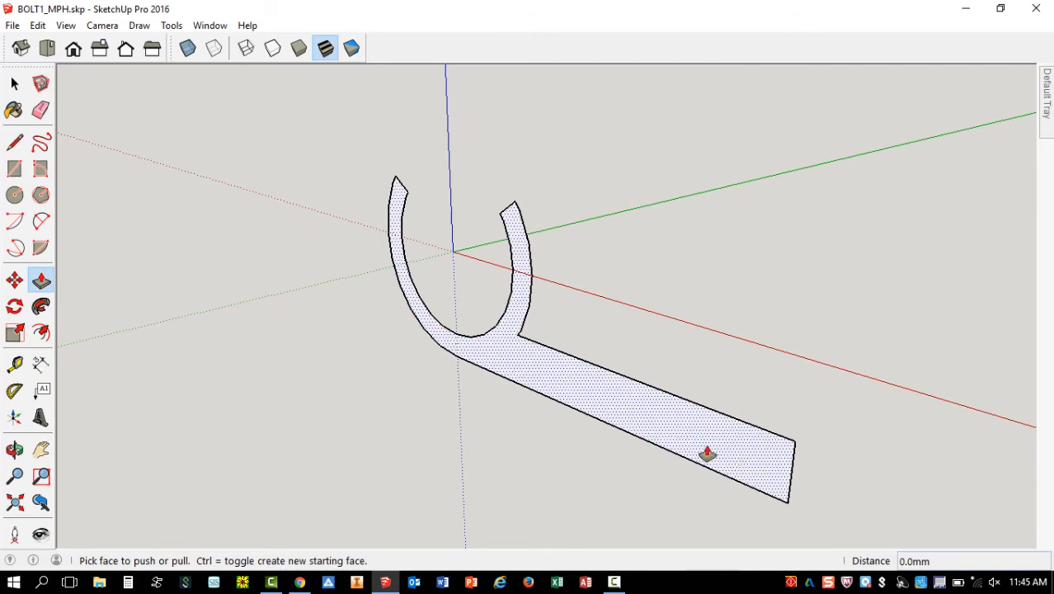
click(554, 380)
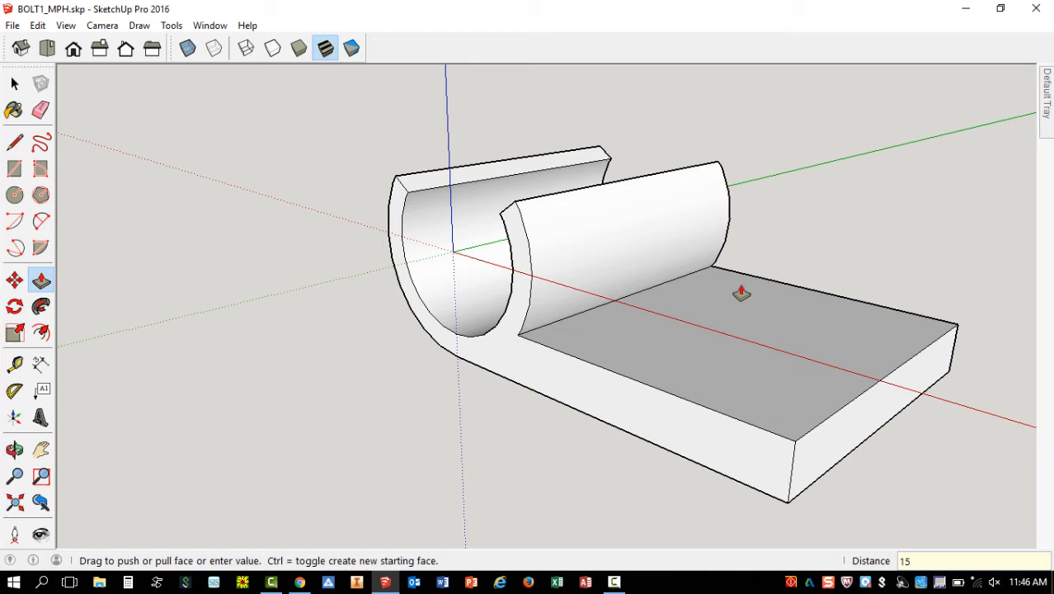
key(Return)
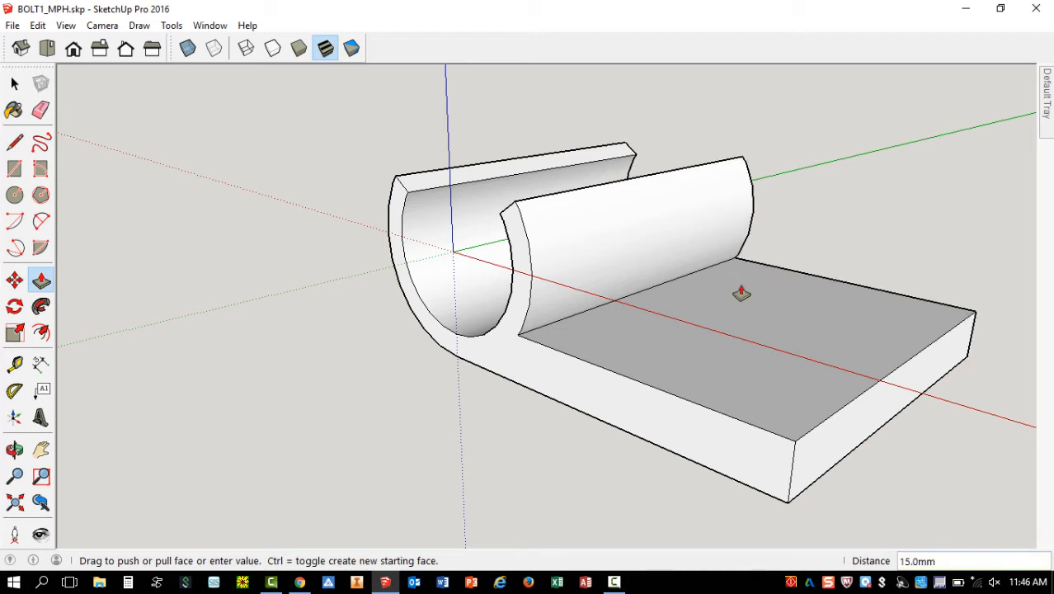
click(12, 26)
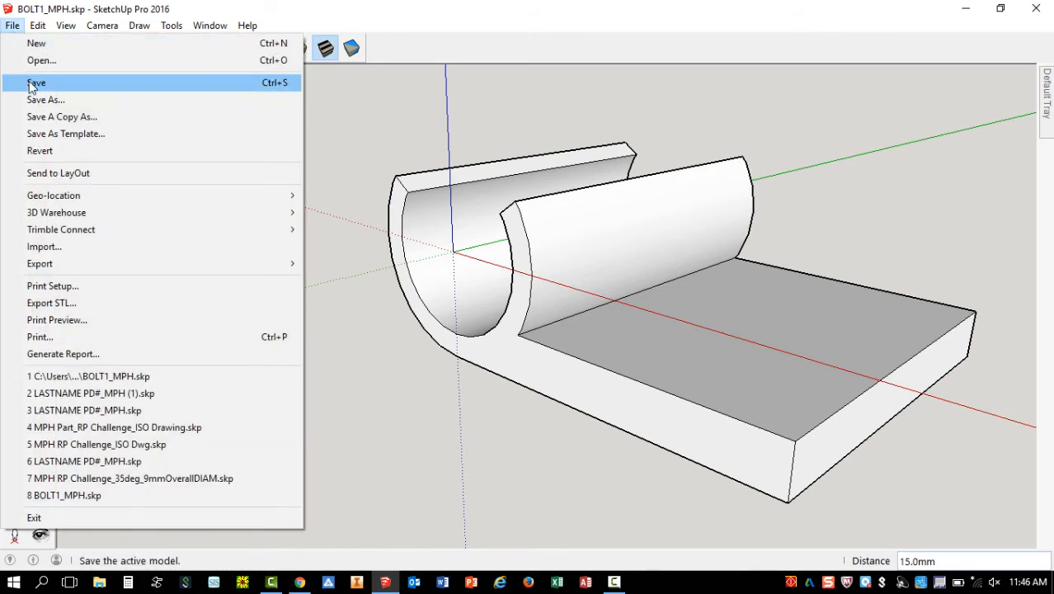
click(31, 85)
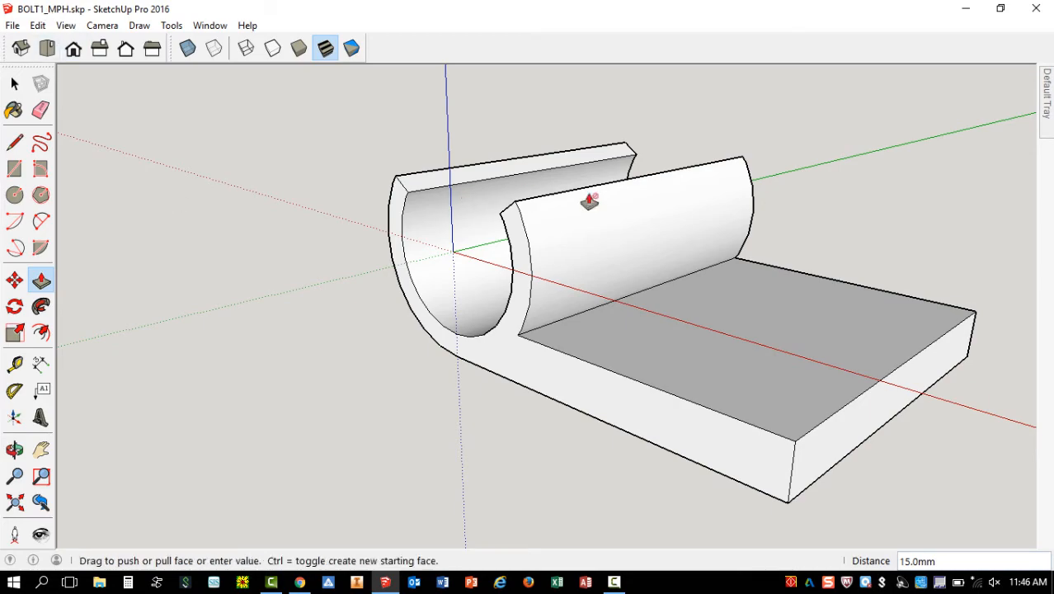
scroll(105, 189, down, 2)
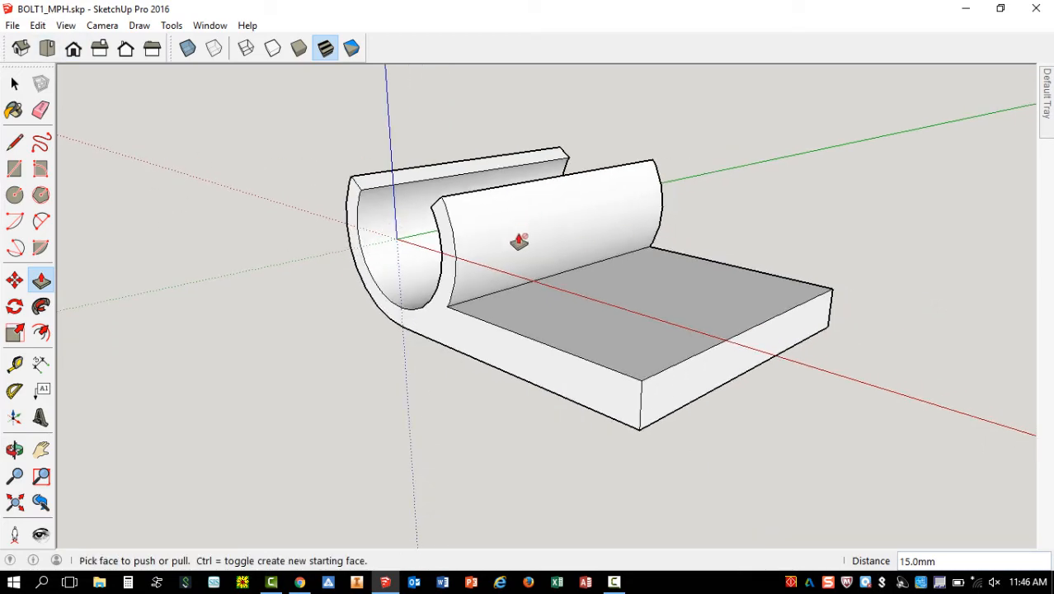
mouse_move(519, 241)
middle_down()
mouse_move(558, 400)
mouse_move(760, 428)
mouse_move(885, 245)
mouse_move(792, 225)
mouse_move(581, 129)
mouse_move(448, 229)
mouse_move(593, 370)
mouse_move(648, 320)
middle_up()
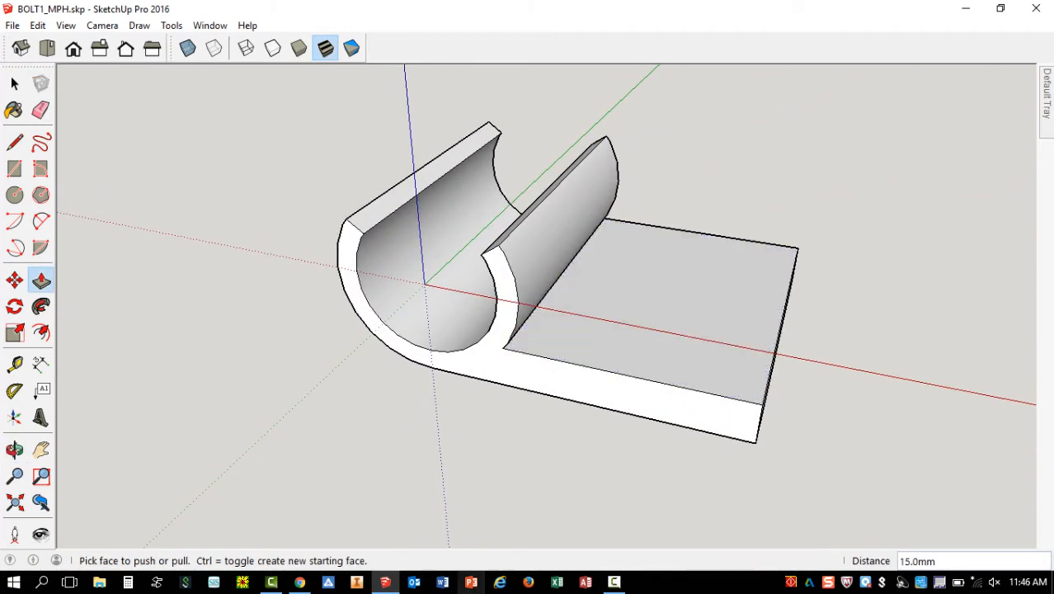
click(73, 49)
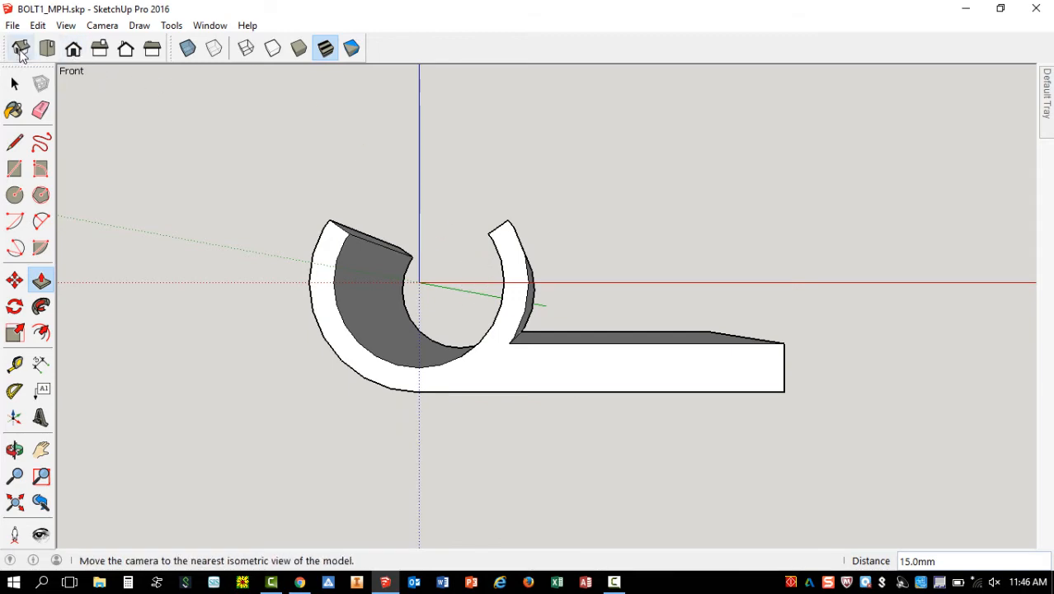
click(21, 49)
middle_drag(478, 319, 548, 360)
key(p)
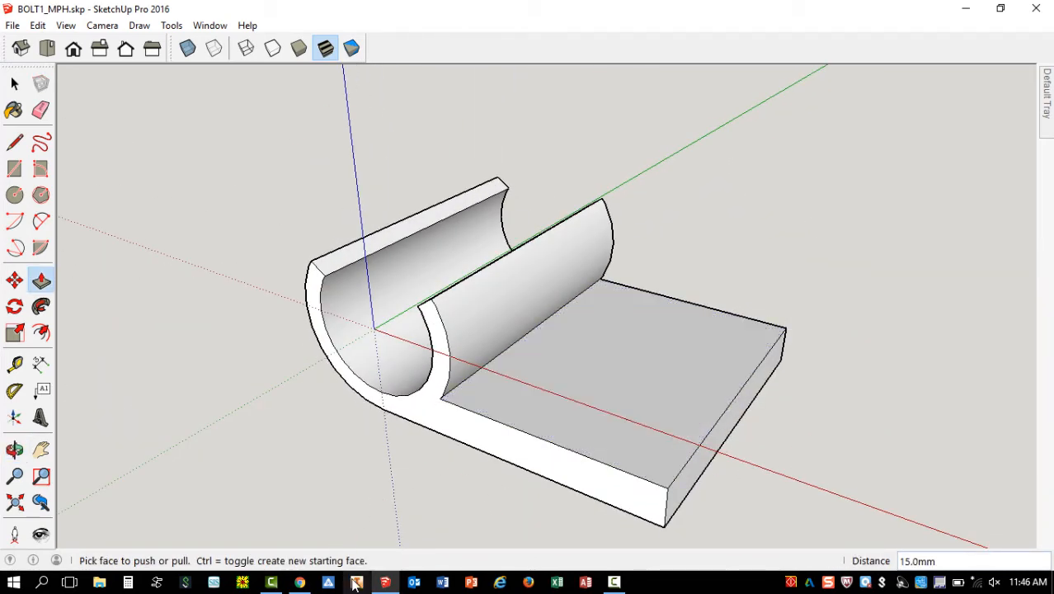
Switch to the part drawing in Chrome, review the hole's location and diameter across the views, and return to SketchUp.
click(299, 581)
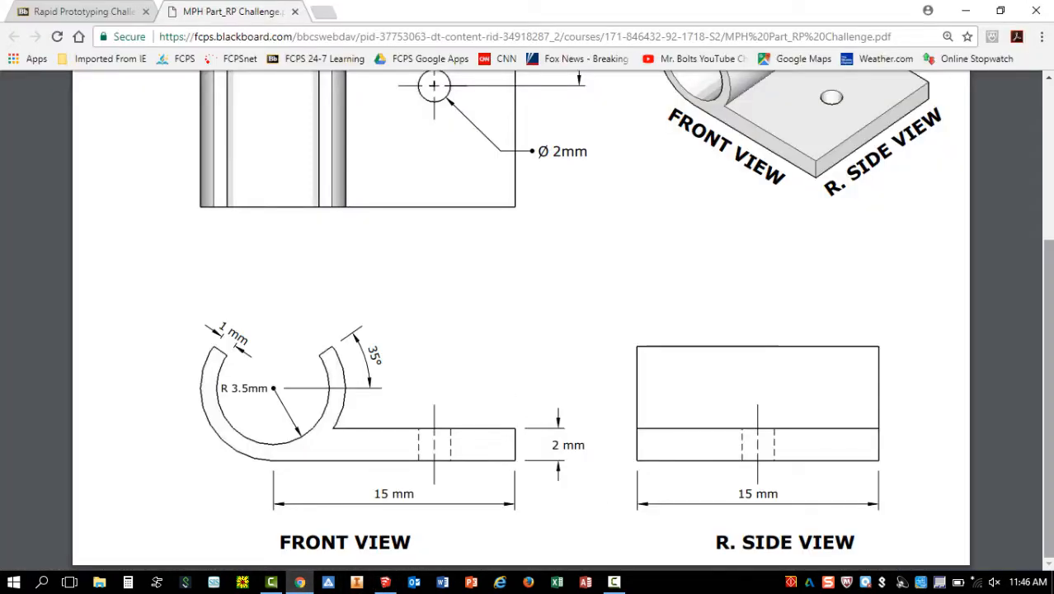
scroll(1039, 326, up, 3)
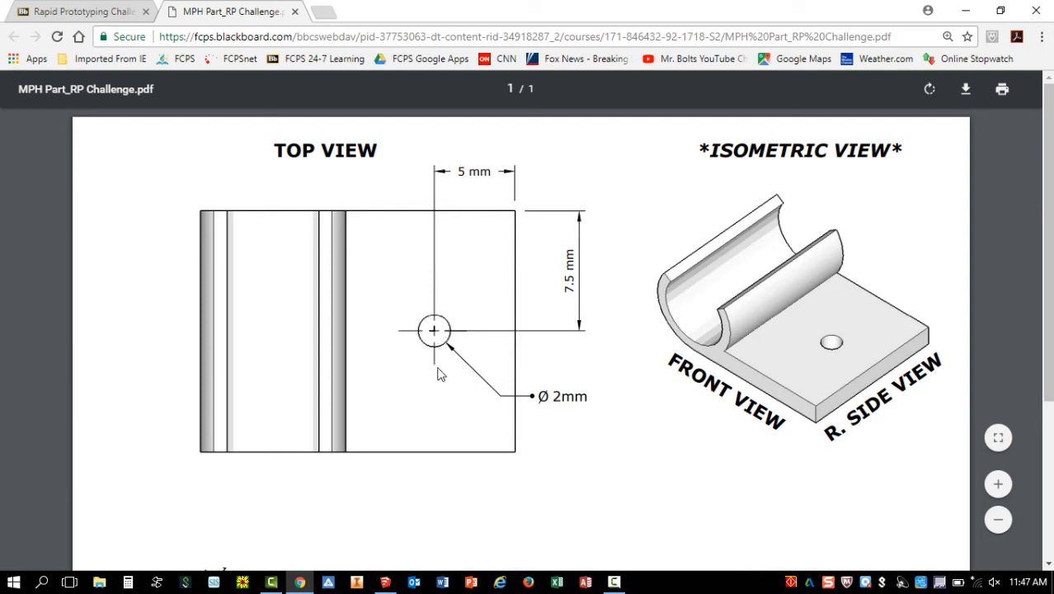
scroll(442, 372, down, 3)
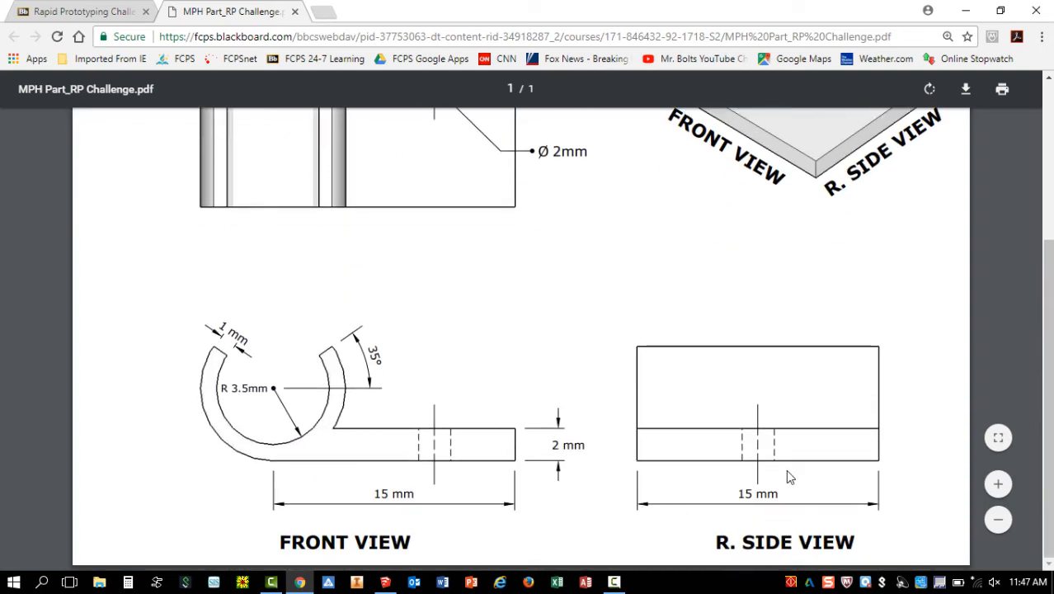
scroll(672, 472, up, 3)
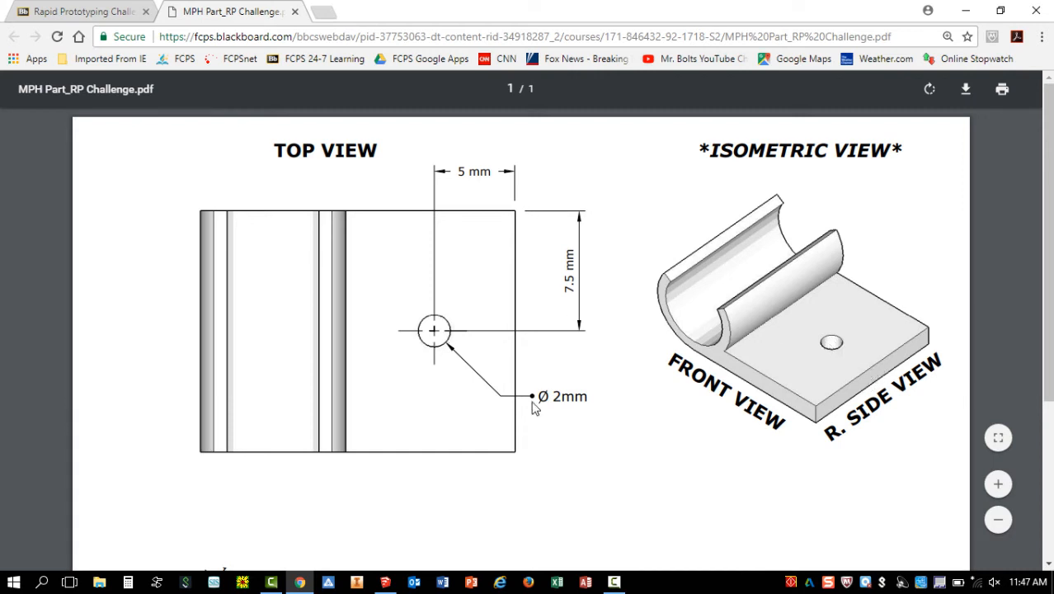
click(385, 582)
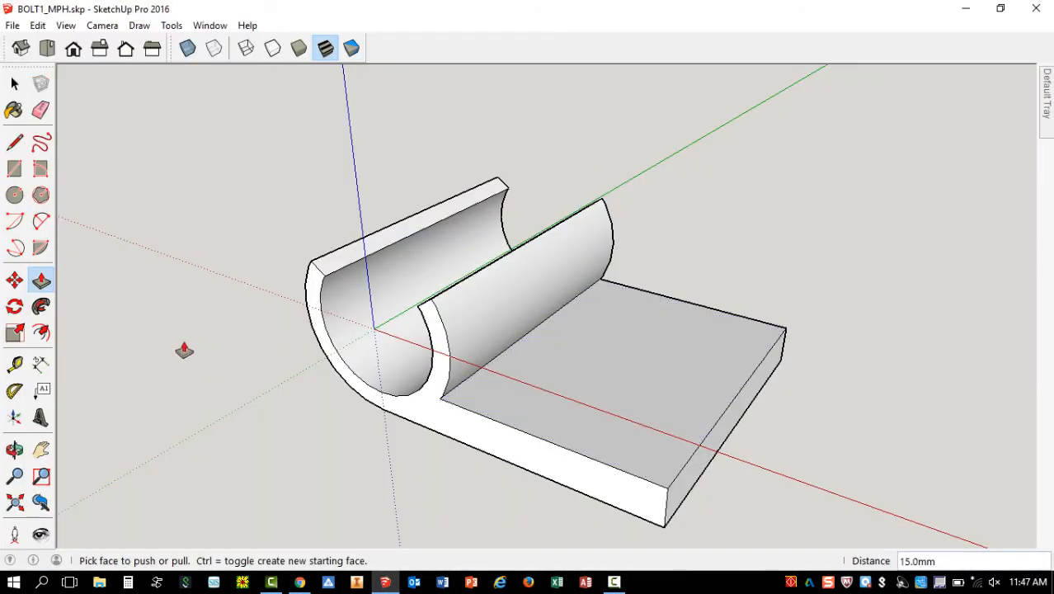
Create a guide on the base's upper face, offset 5 mm inward from its free end edge.
key(t)
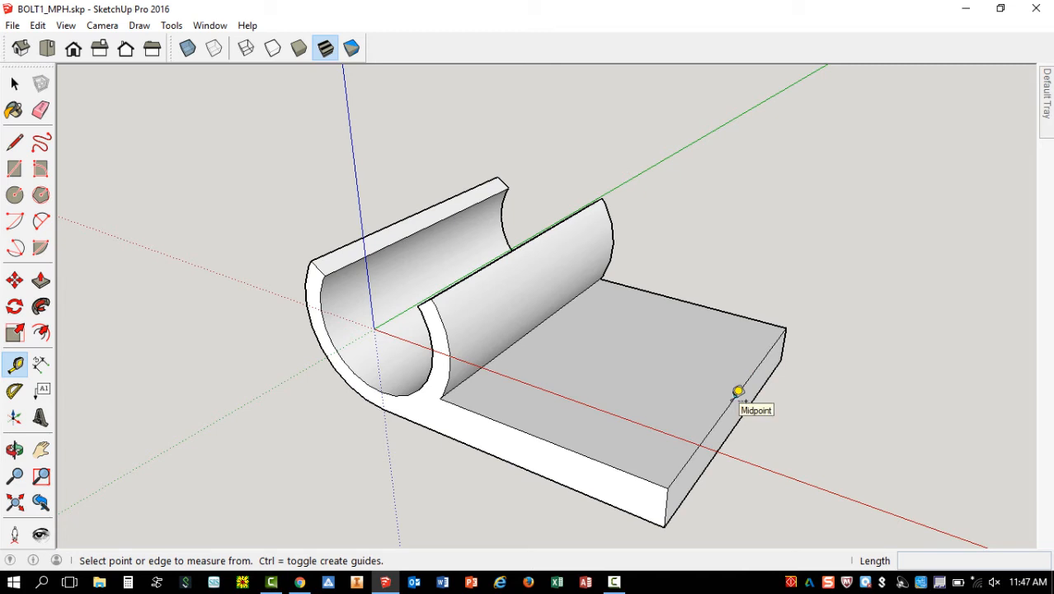
click(737, 394)
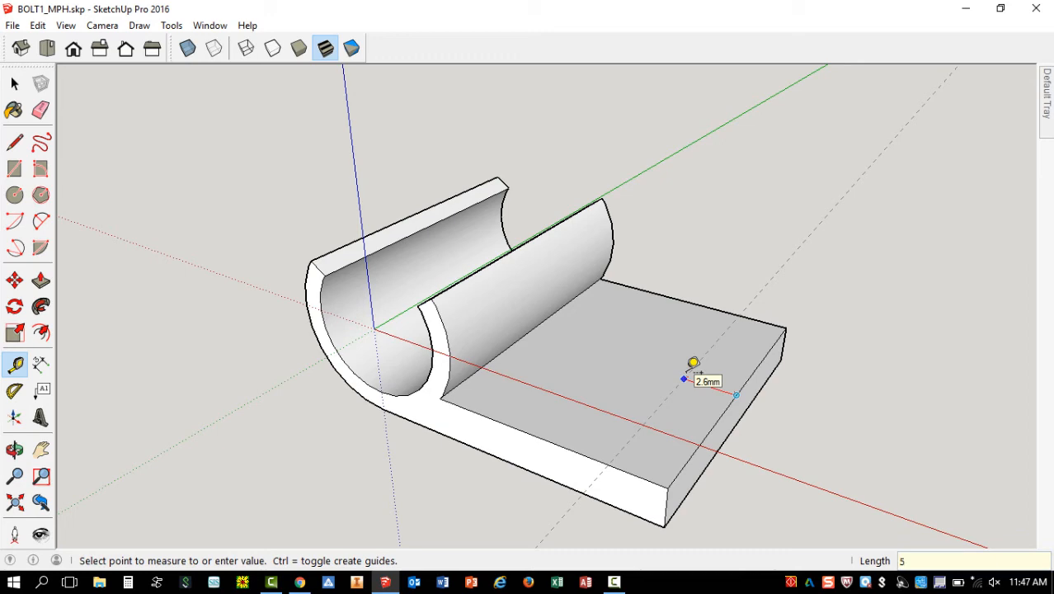
key(Return)
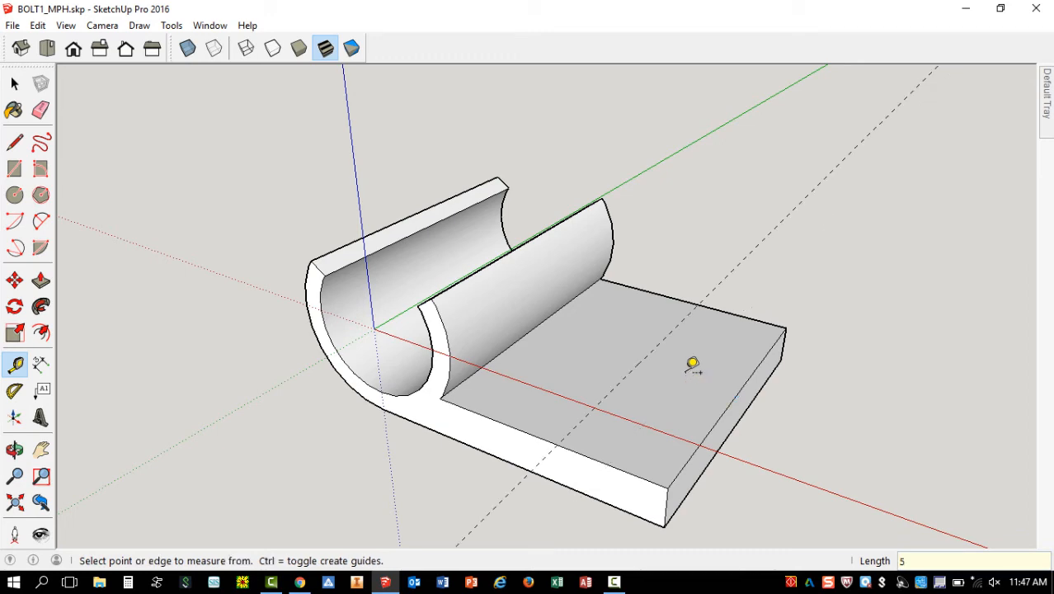
Draw a circle of 1 mm radius on the base's upper face, centred on the guide in line with the end edge's midpoint.
middle_drag(633, 254, 615, 284)
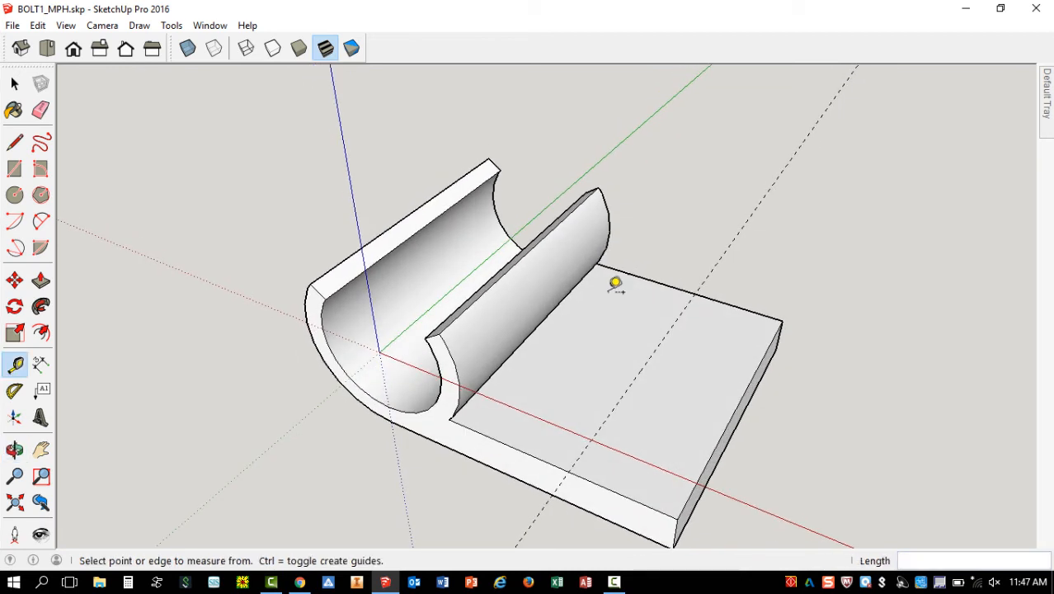
click(14, 194)
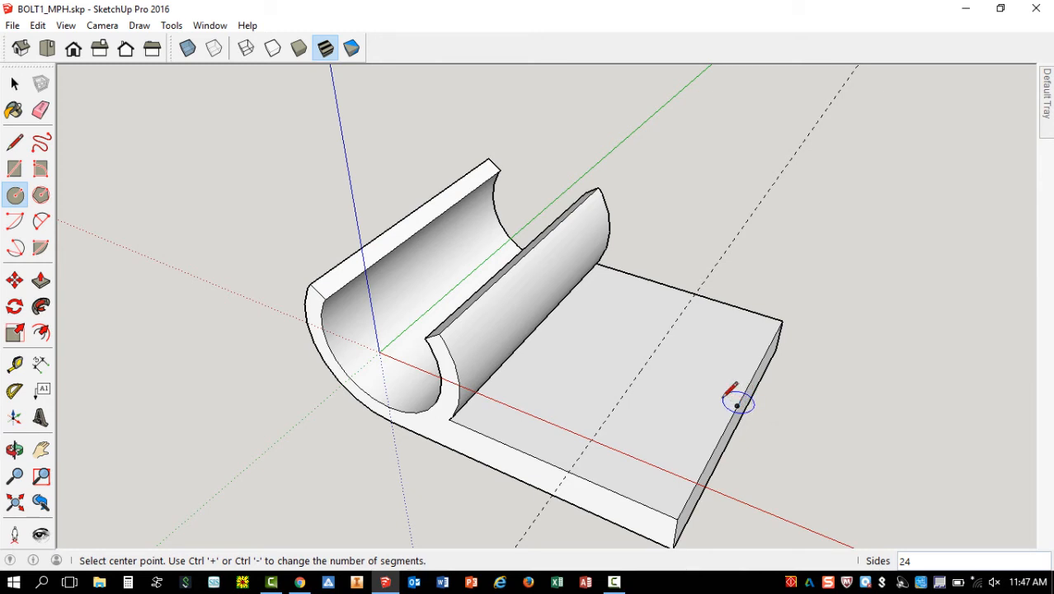
click(640, 370)
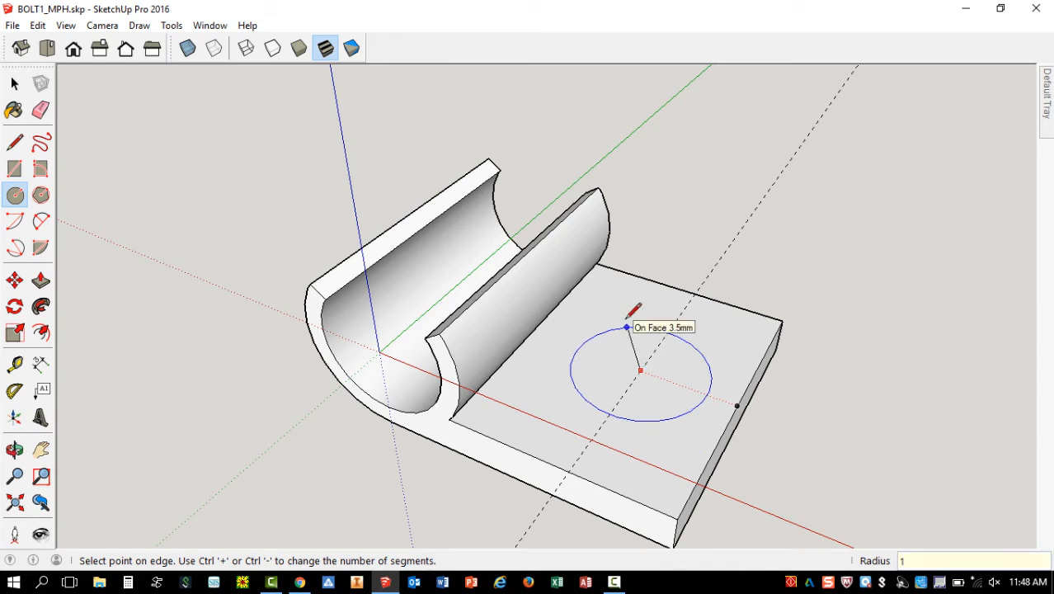
key(Return)
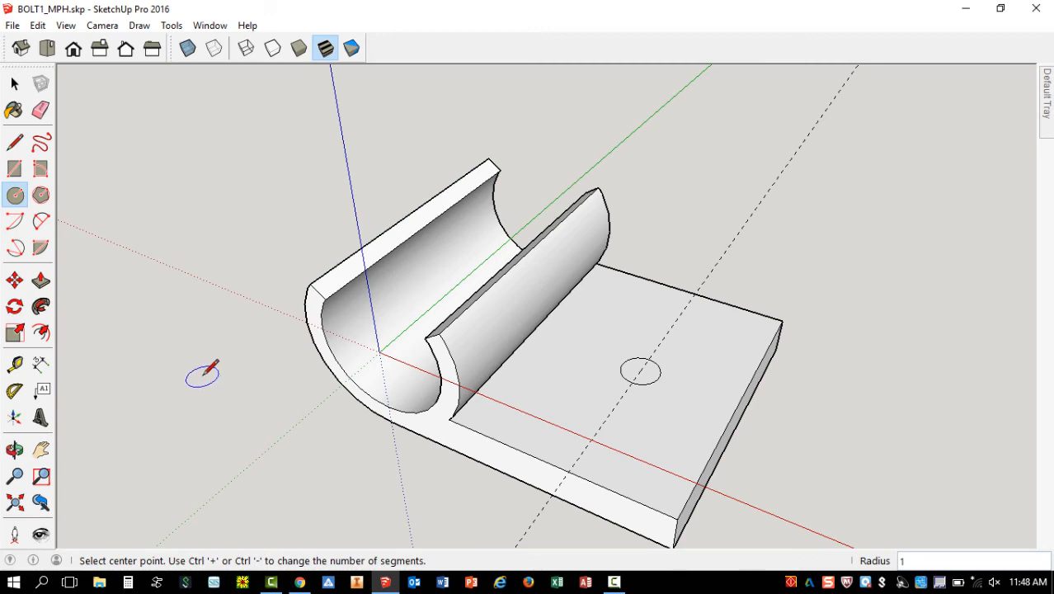
Cut the hole by pushing the circle 2 mm down through the full thickness of the base with Push/Pull.
key(p)
scroll(758, 515, up, 2)
middle_drag(758, 515, 695, 424)
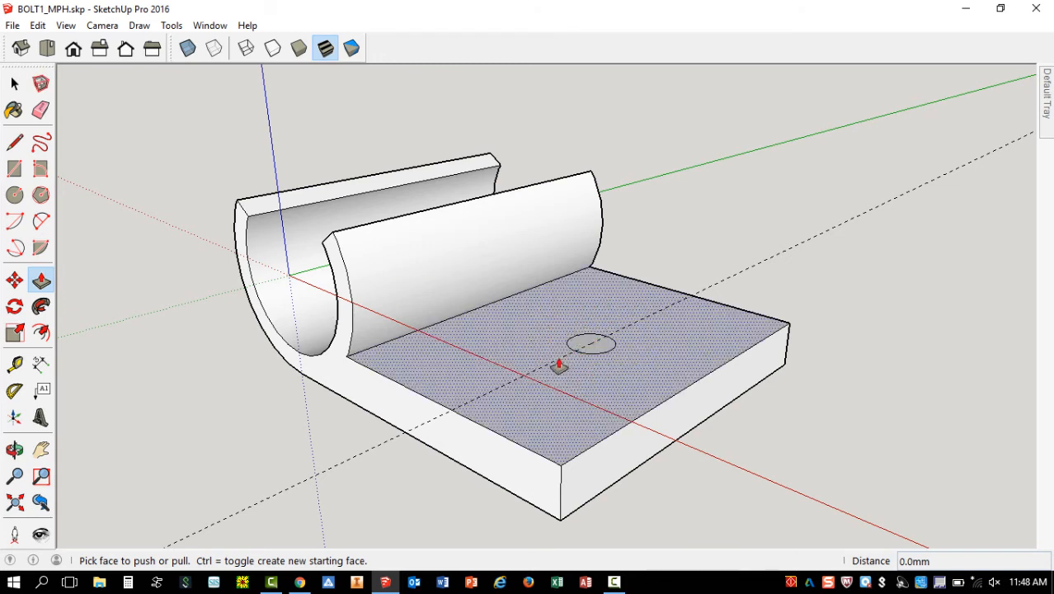
click(596, 345)
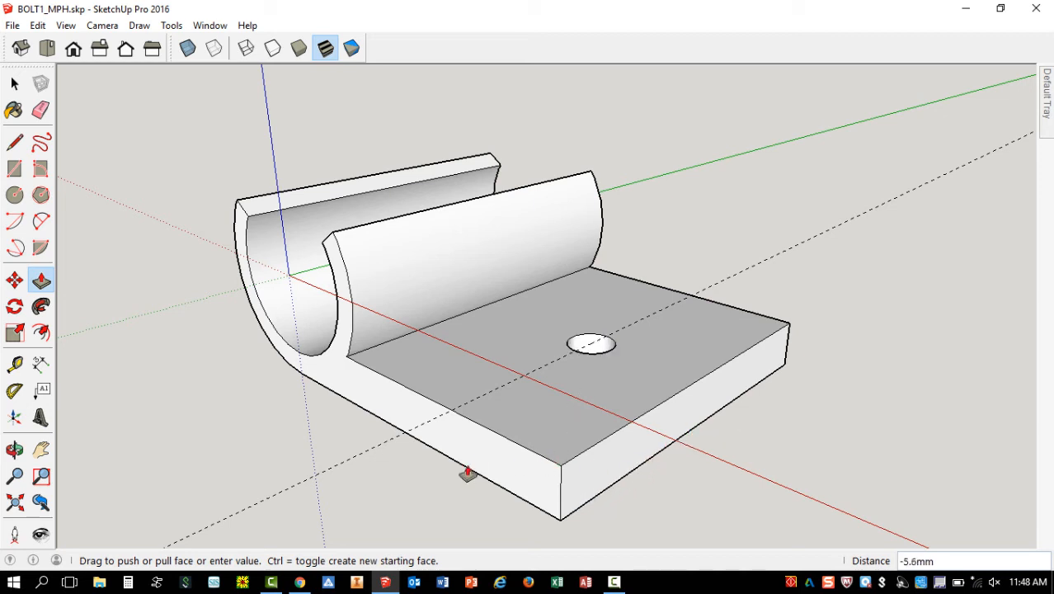
click(693, 432)
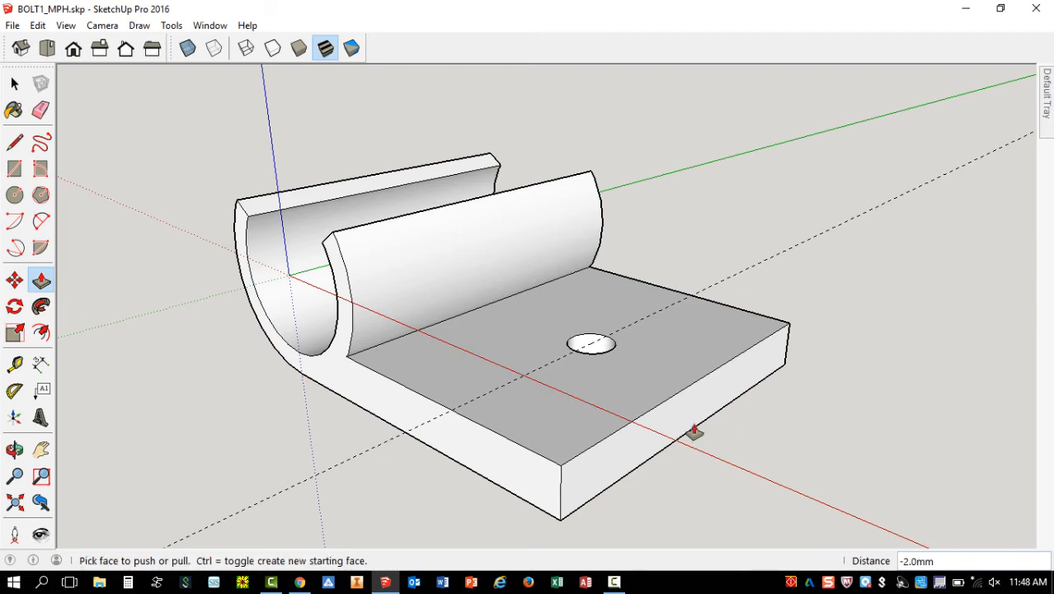
Inspect the hole through the base with X-ray display, and restore the opaque shaded display.
middle_drag(775, 220, 565, 337)
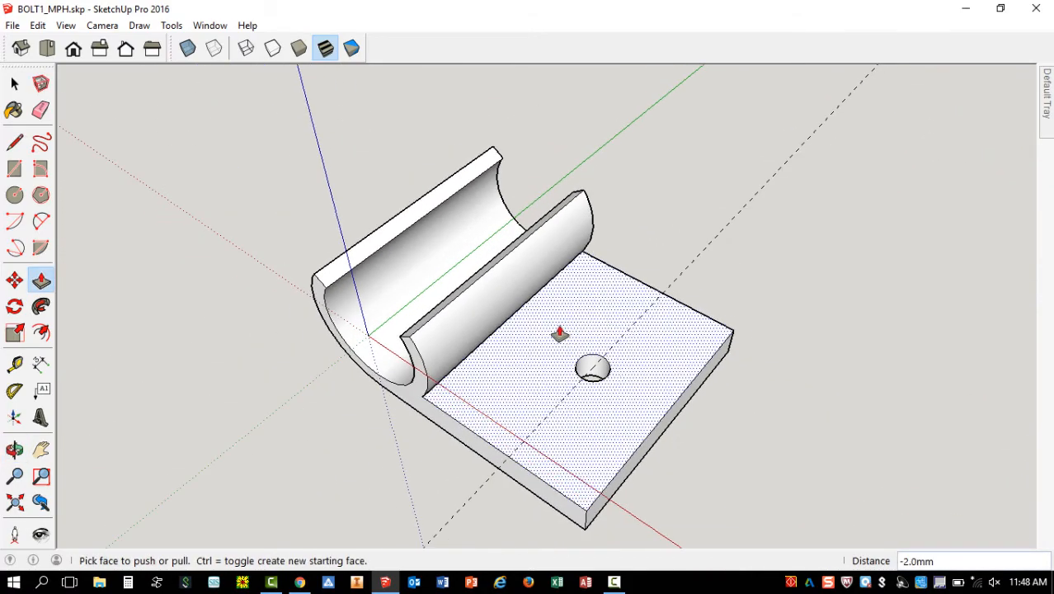
click(188, 50)
middle_drag(681, 506, 664, 374)
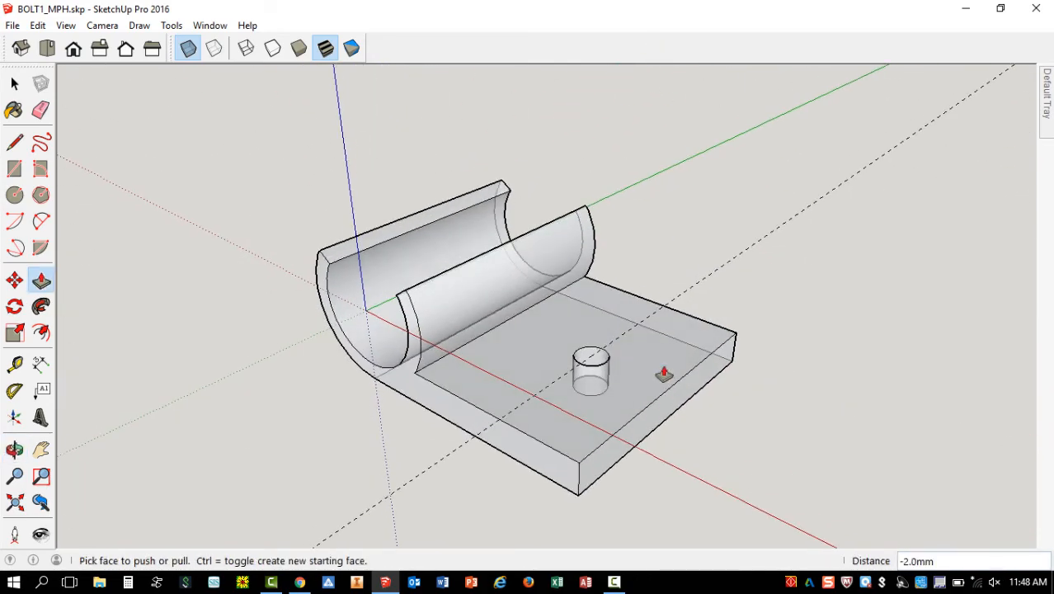
click(185, 51)
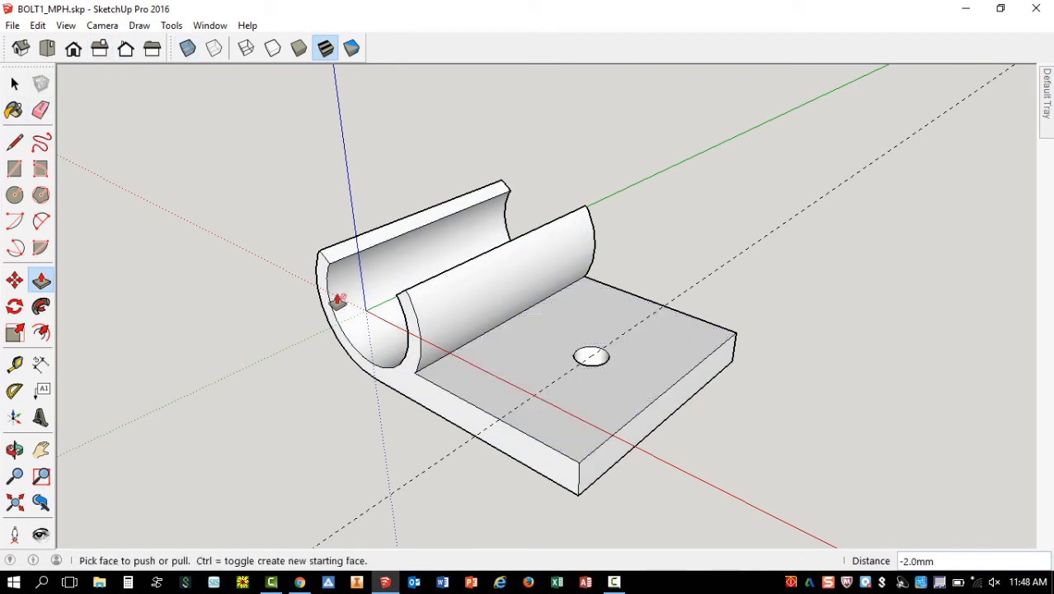
scroll(316, 280, down, 3)
scroll(554, 367, up, 3)
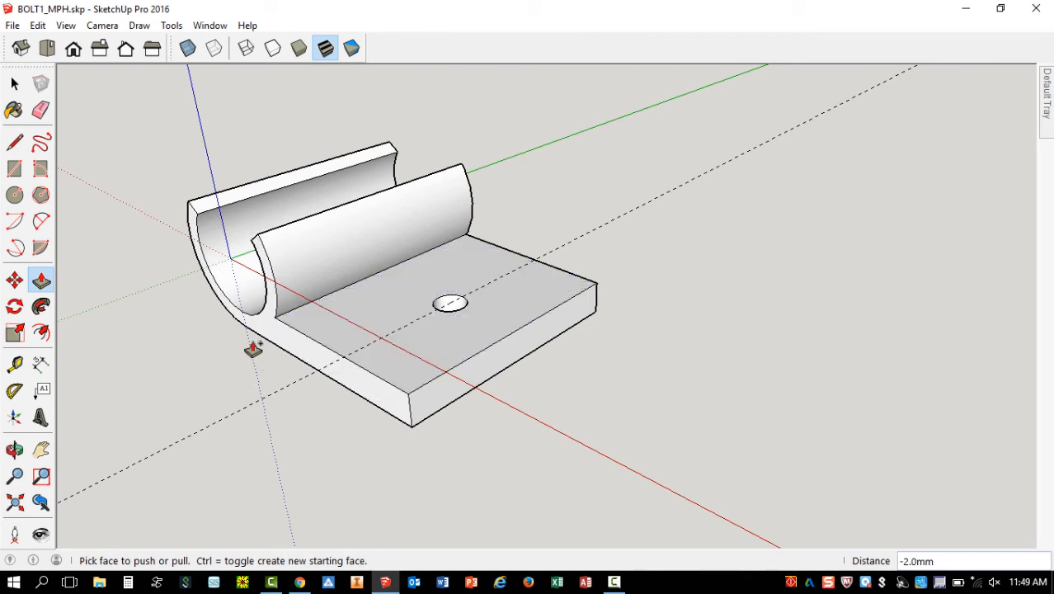
Rotate the entire clip 90 degrees about the red axis direction, pivoting at the midpoint of the base's lower end edge, and clear the selection.
click(14, 83)
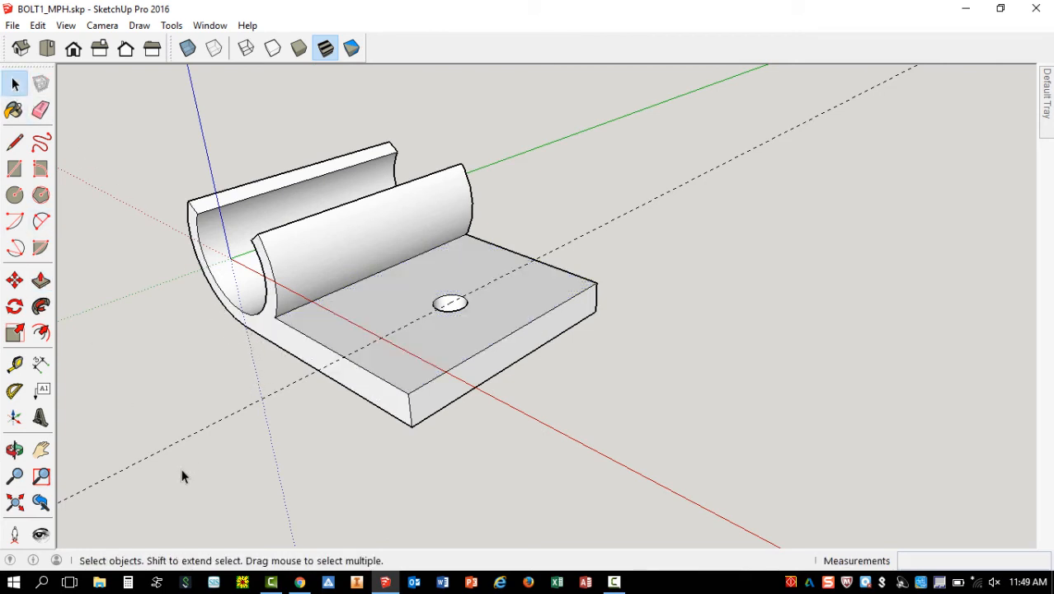
triple_click(382, 306)
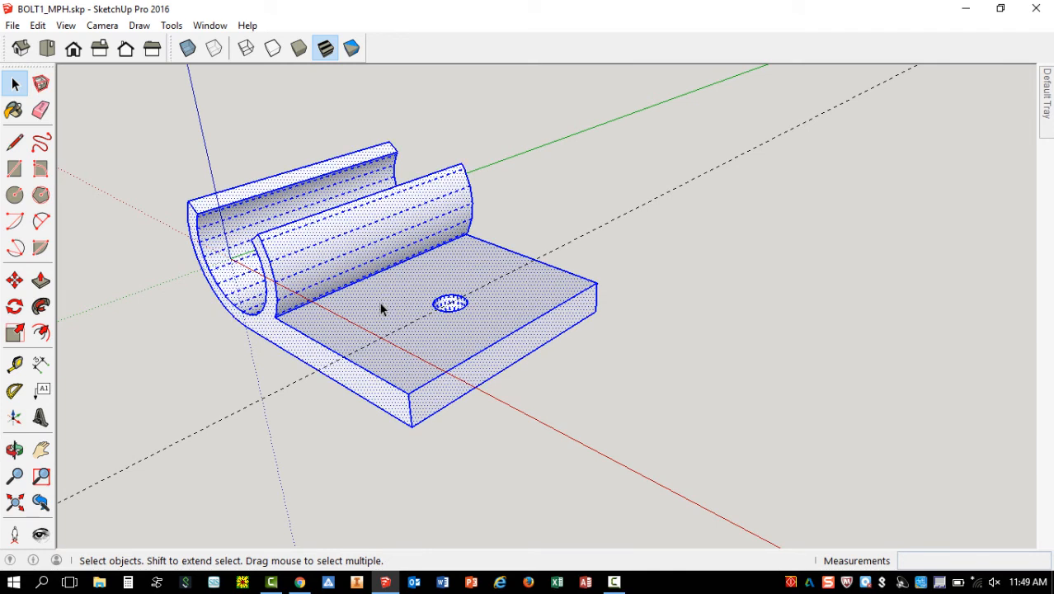
click(767, 490)
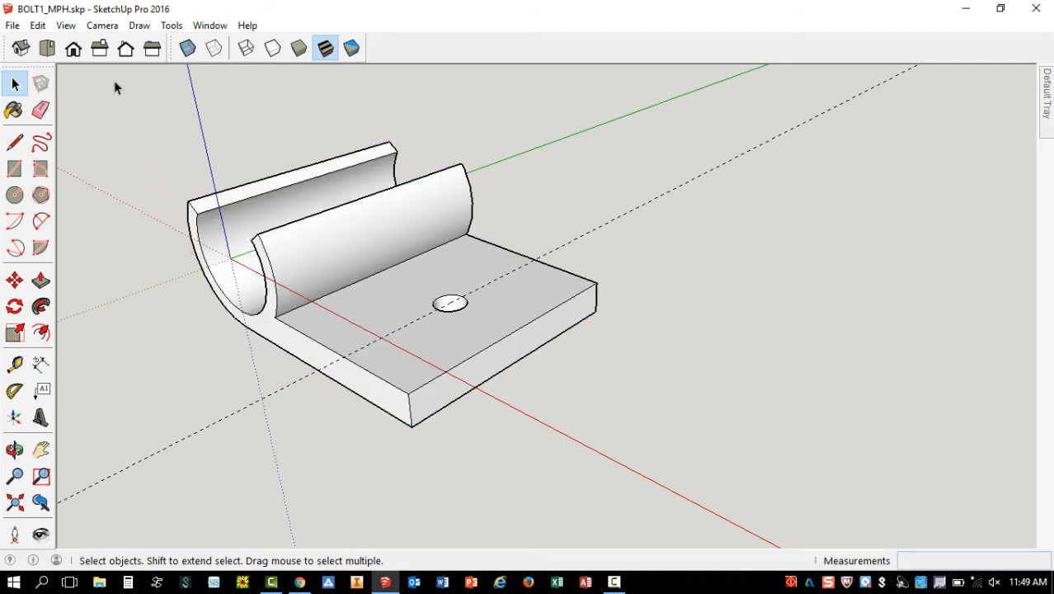
drag(114, 80, 754, 498)
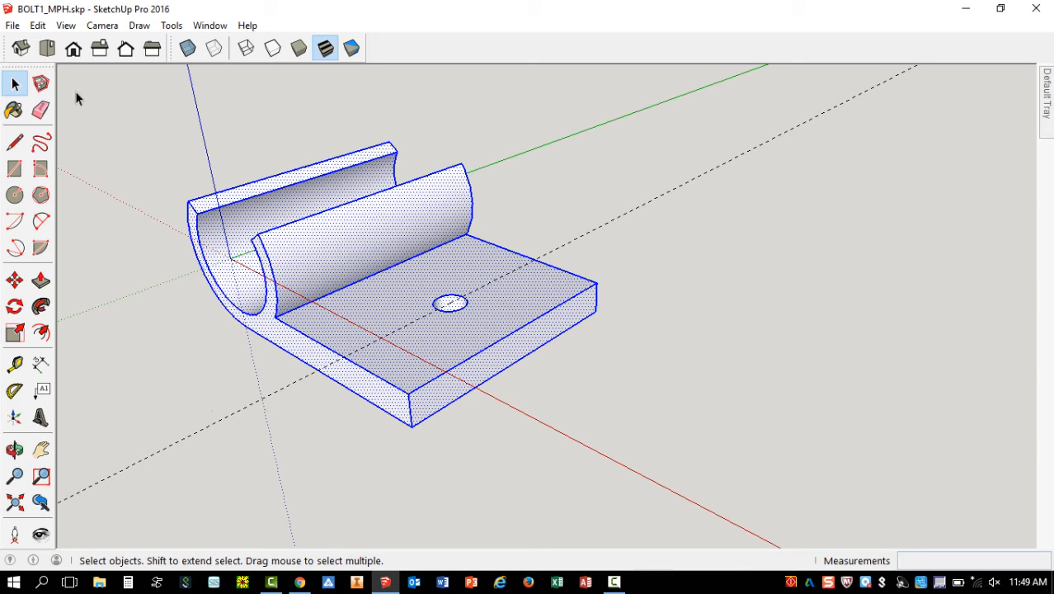
click(14, 308)
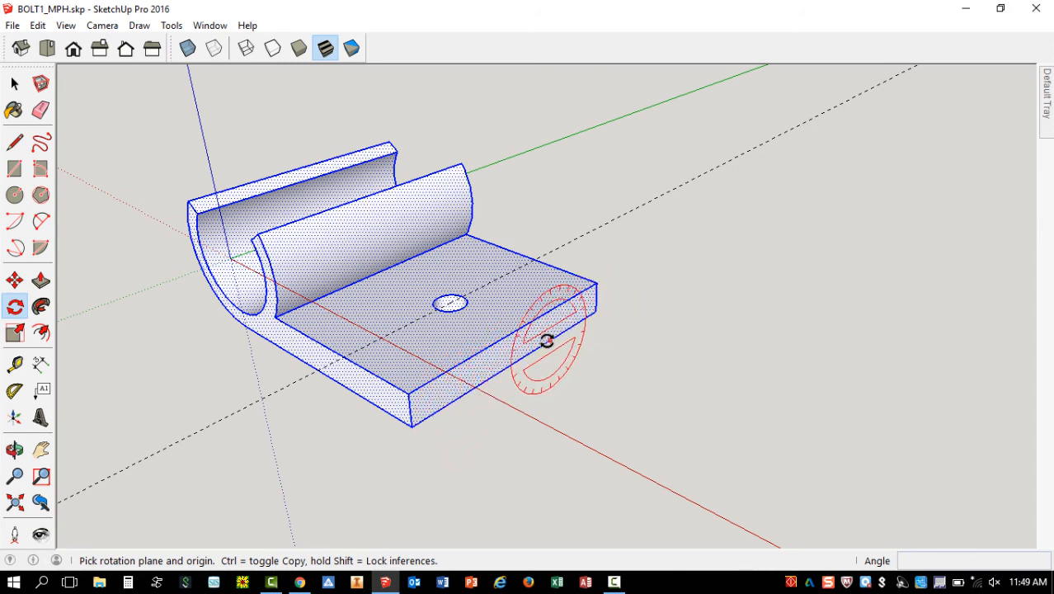
scroll(509, 363, down, 2)
scroll(500, 364, up, 6)
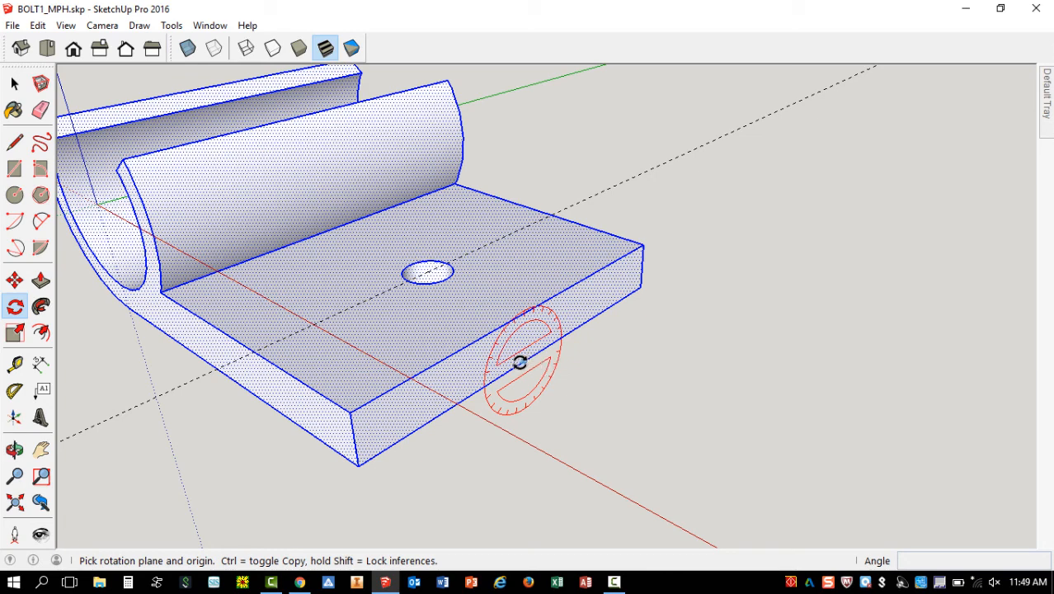
click(519, 363)
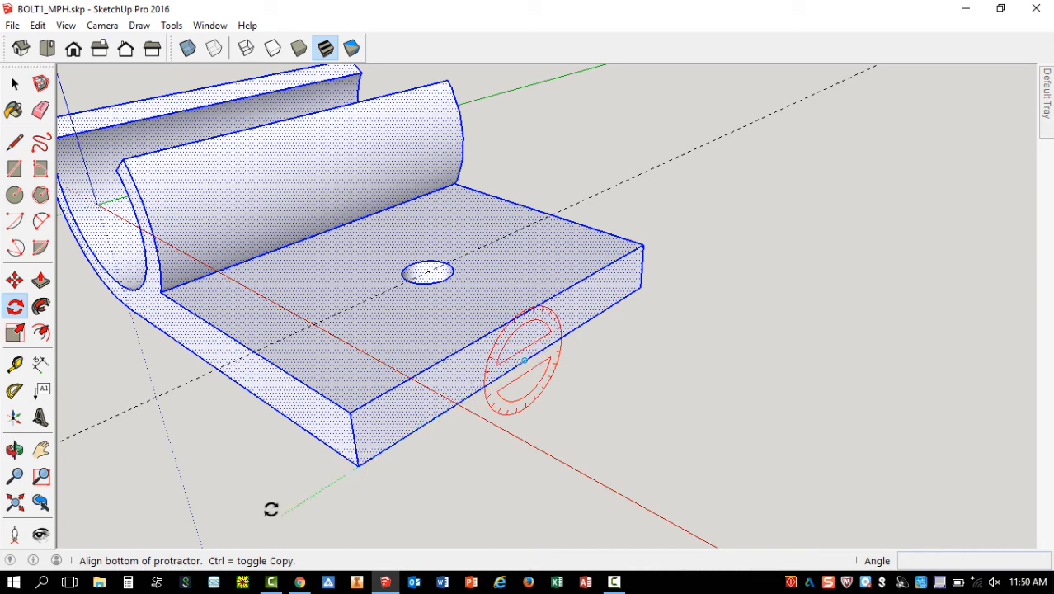
click(413, 430)
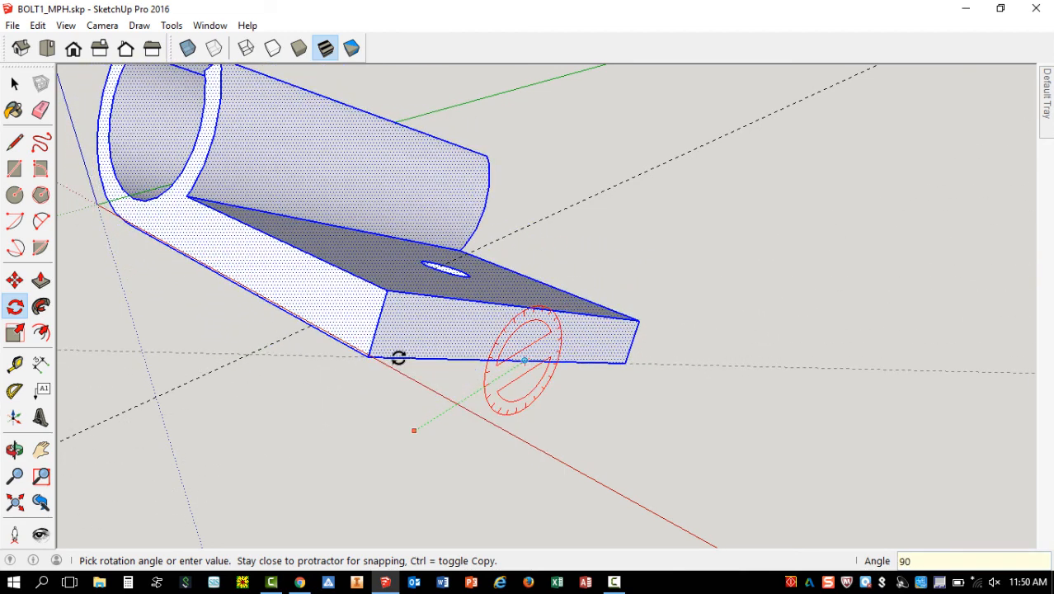
key(Return)
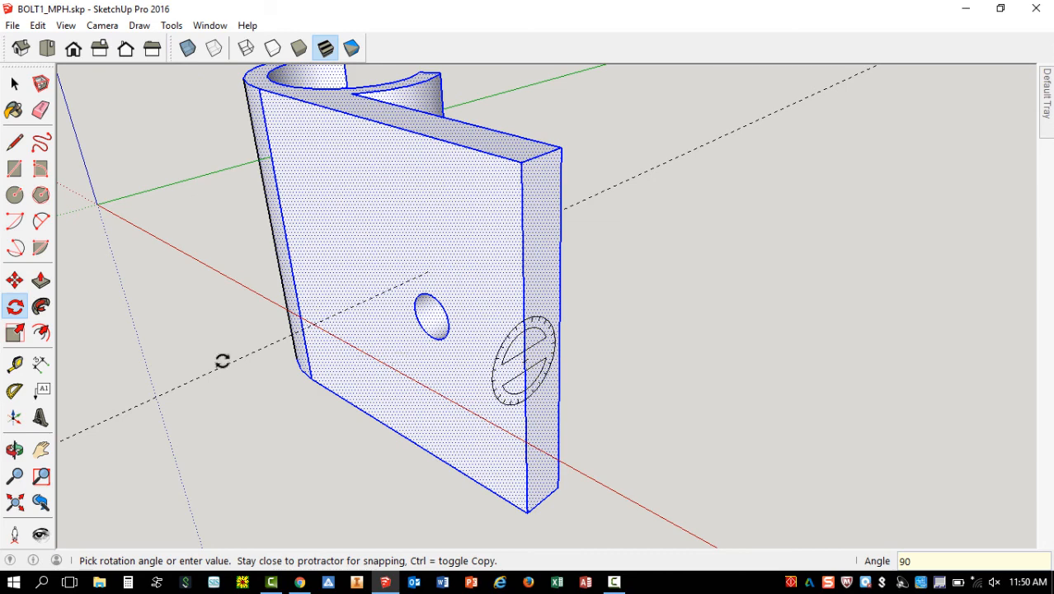
click(14, 85)
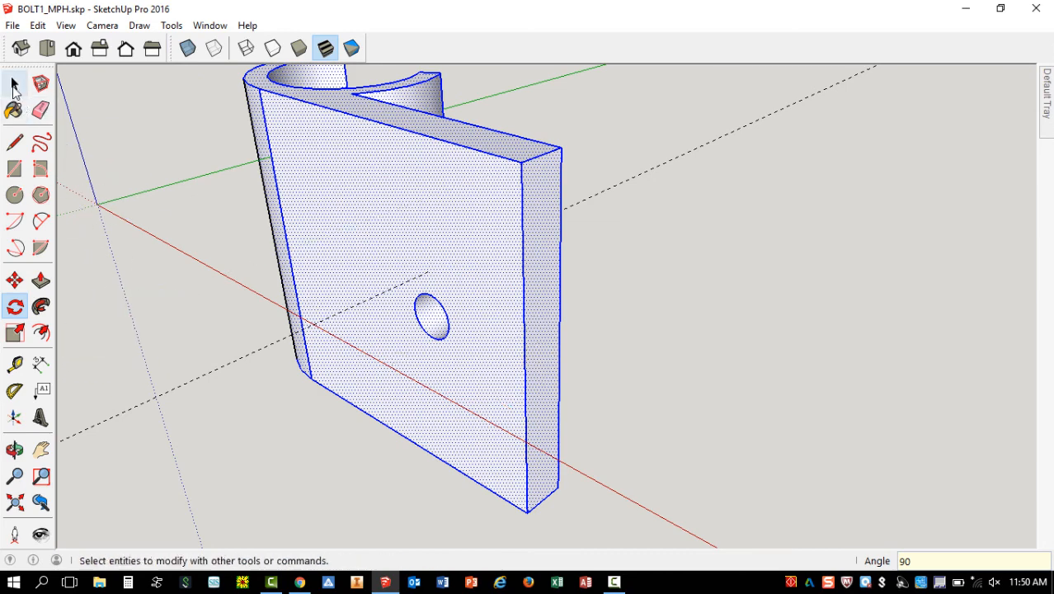
click(14, 85)
click(818, 325)
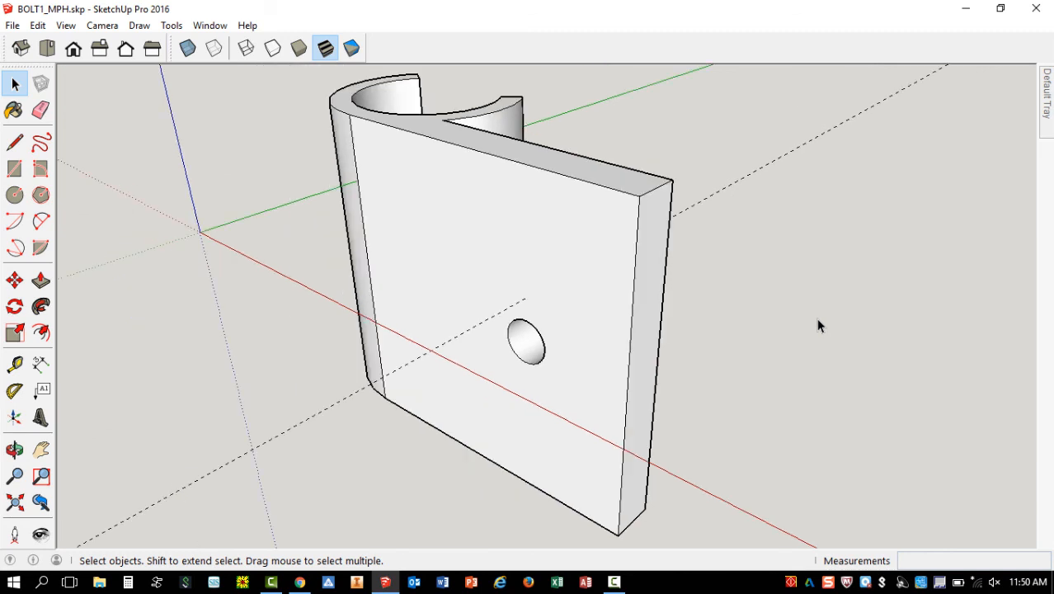
Erase the dashed guide line that crosses the hole.
click(41, 109)
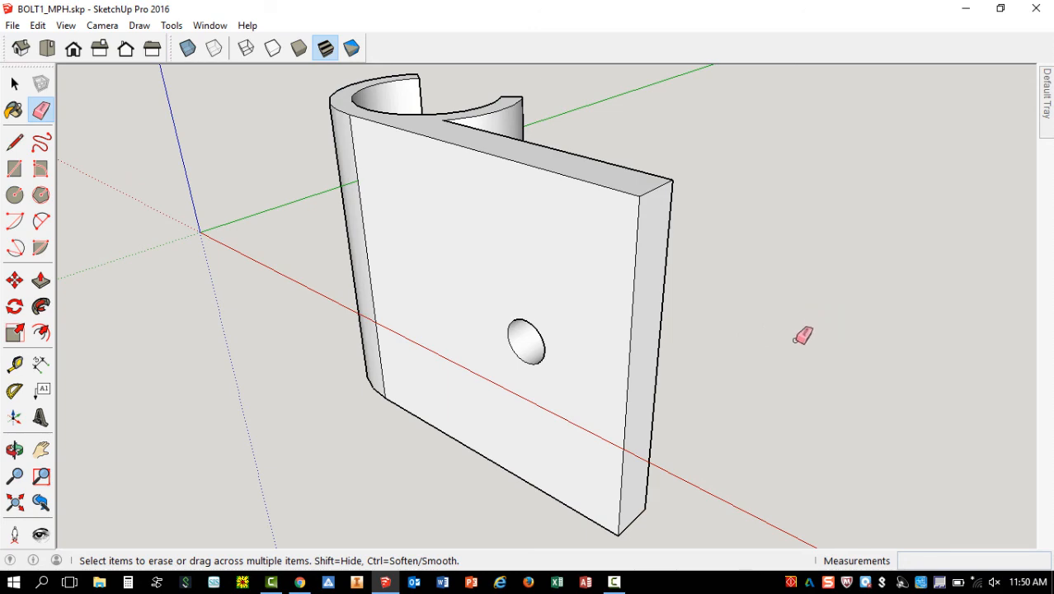
mouse_move(855, 398)
middle_down()
mouse_move(606, 366)
mouse_move(320, 309)
mouse_move(176, 345)
mouse_move(621, 345)
mouse_move(832, 371)
middle_up()
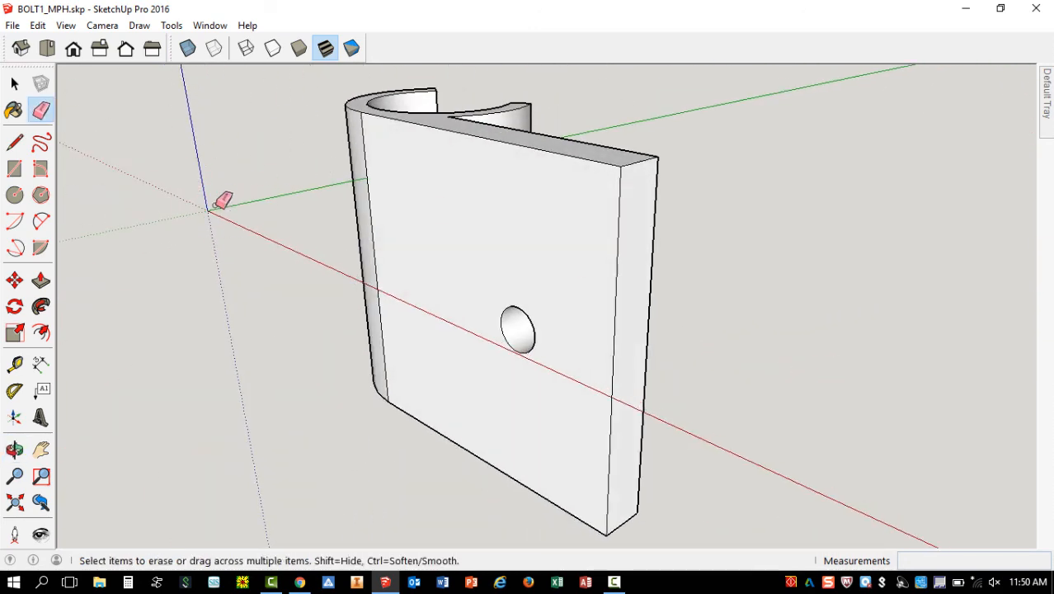
scroll(271, 241, down, 5)
scroll(322, 188, up, 2)
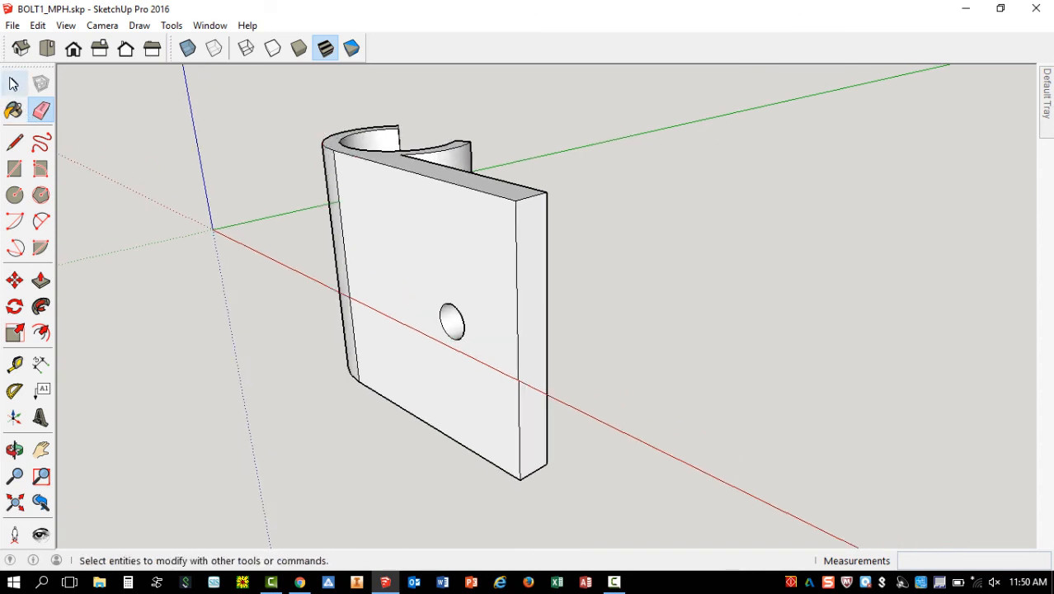
Move the whole clip by the lower front corner of the base's free end onto the axes origin, and clear the selection.
click(13, 83)
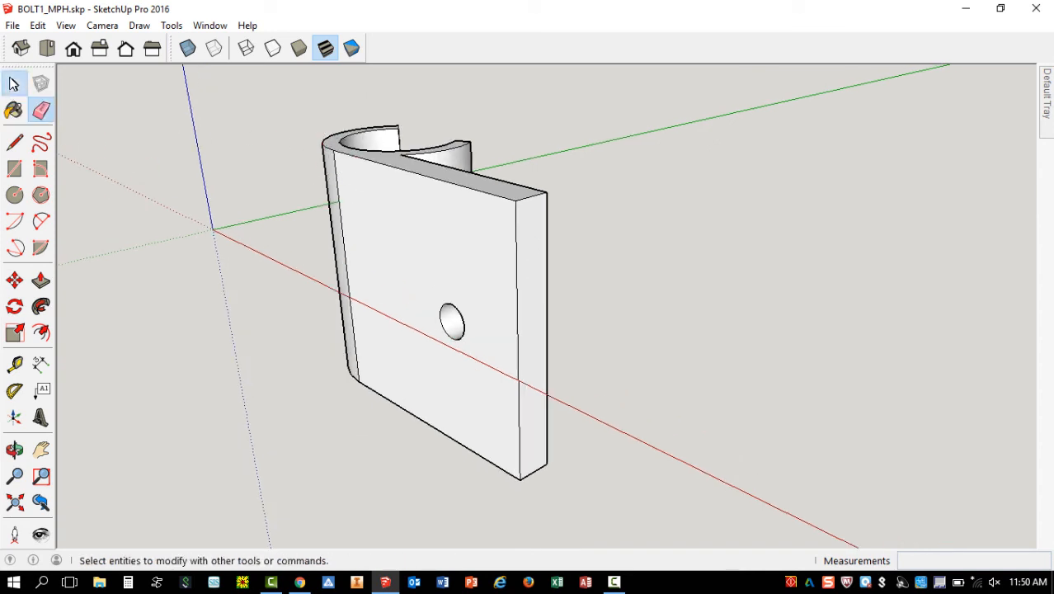
triple_click(478, 267)
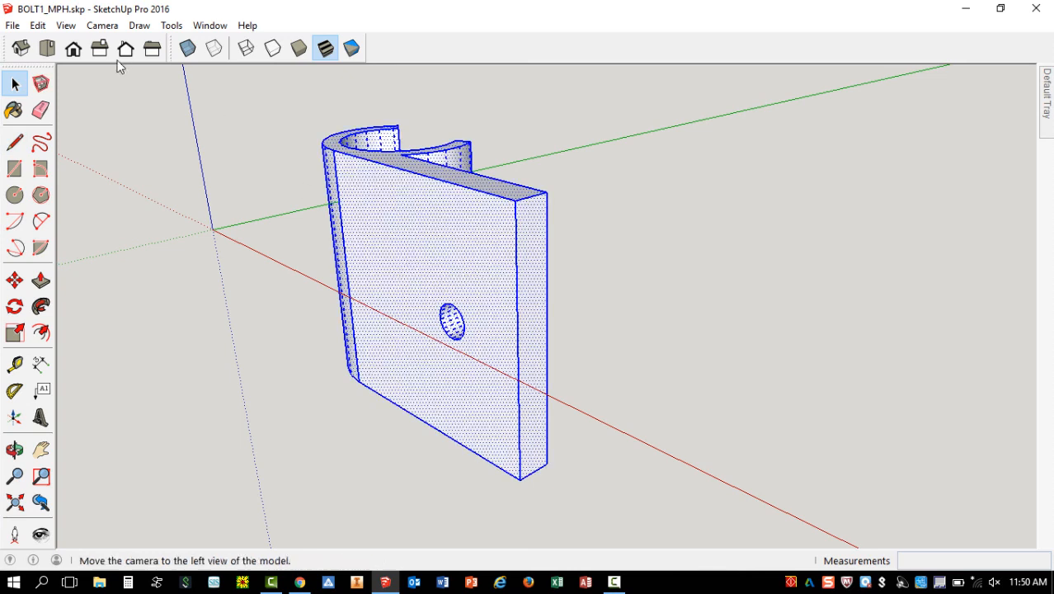
click(15, 283)
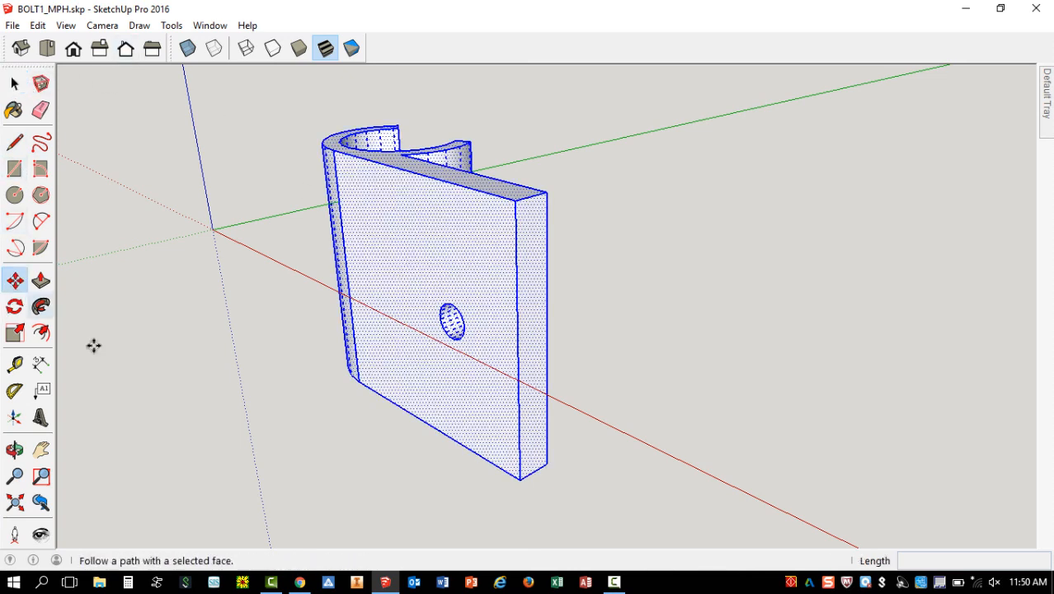
click(520, 482)
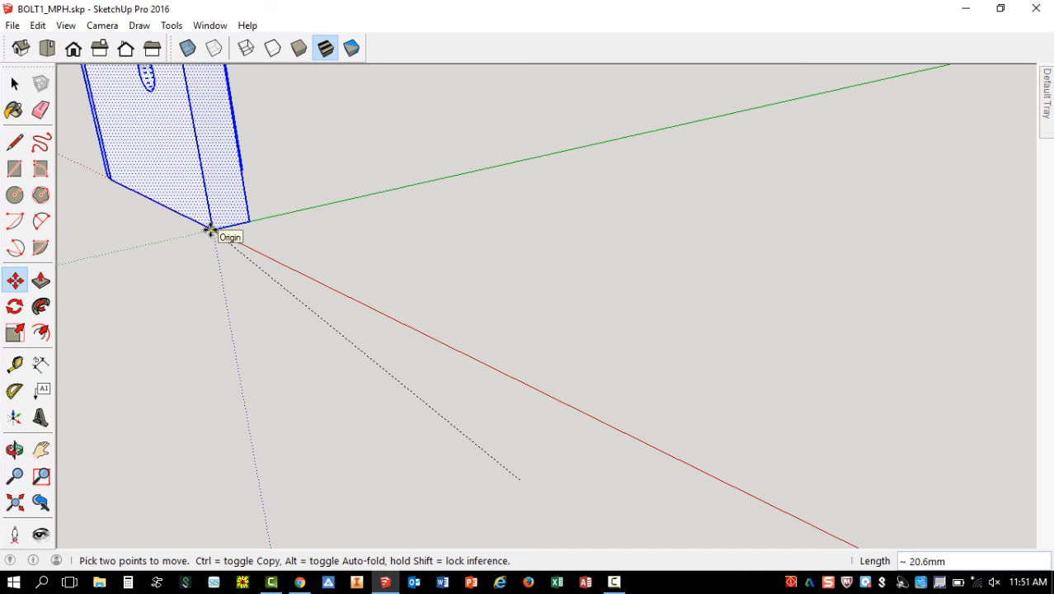
click(210, 230)
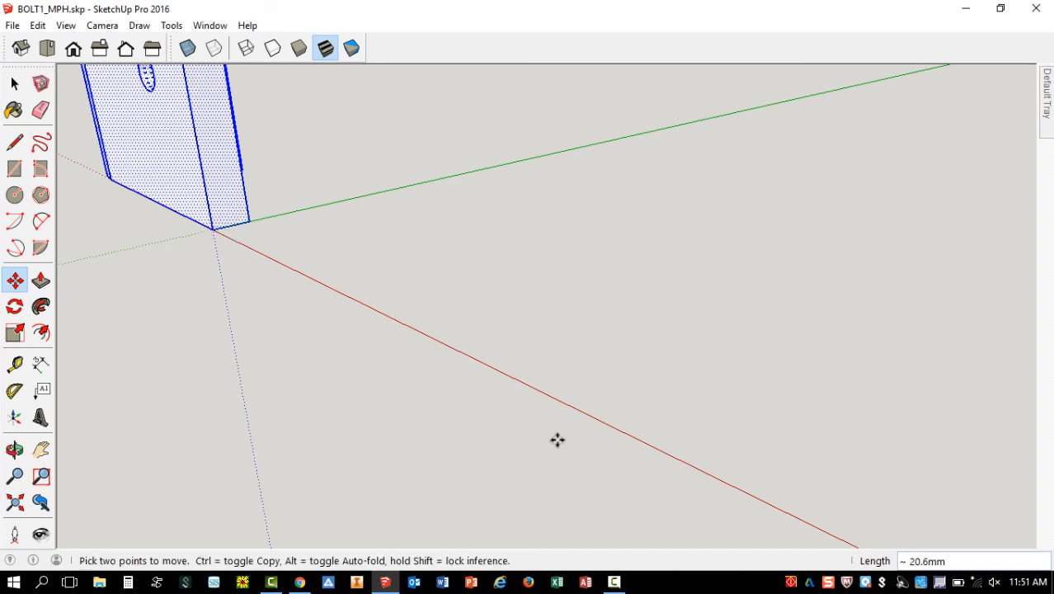
key(shift+z)
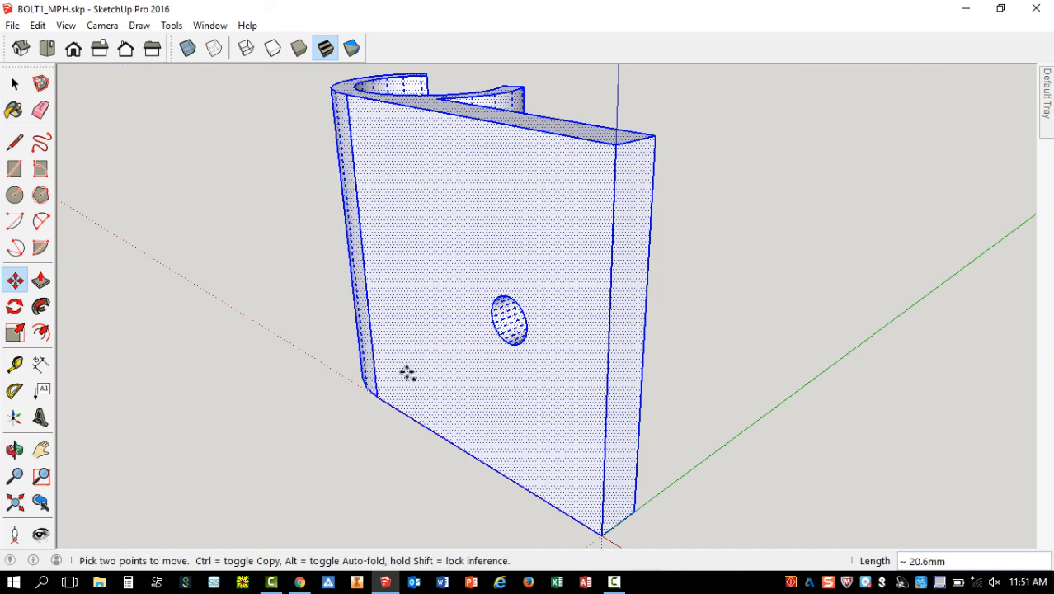
click(15, 83)
click(181, 157)
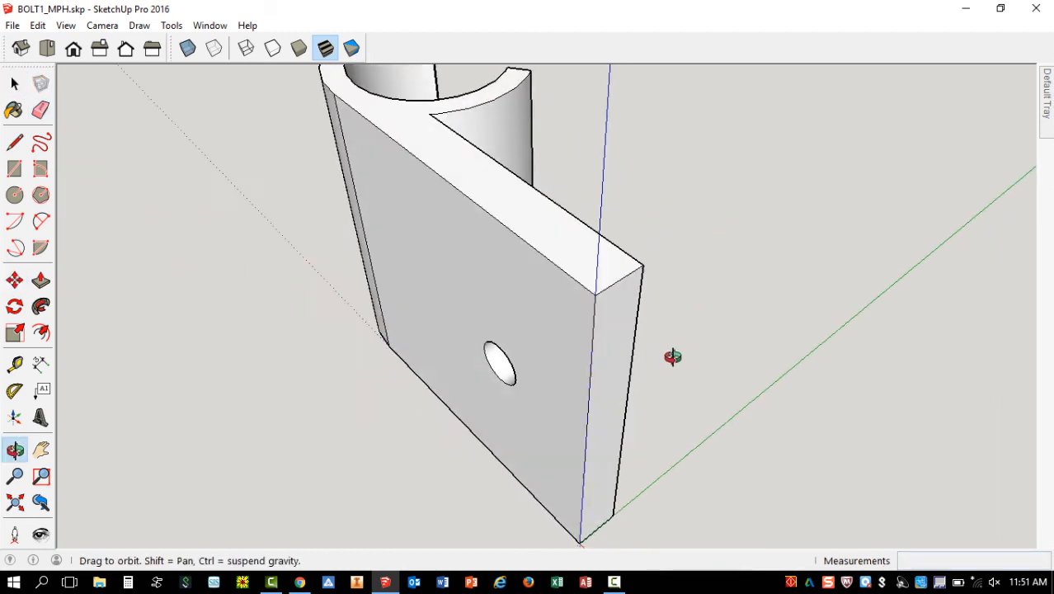